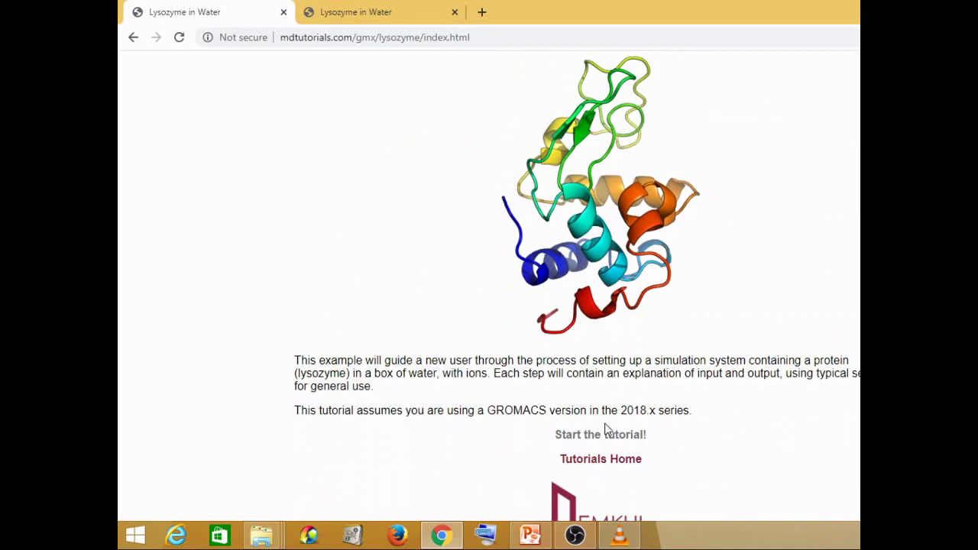
- Start the lysozyme tutorial and read through the Step One: Prepare the Topology page, including its grep and pdb2gmx commands
click(605, 434)
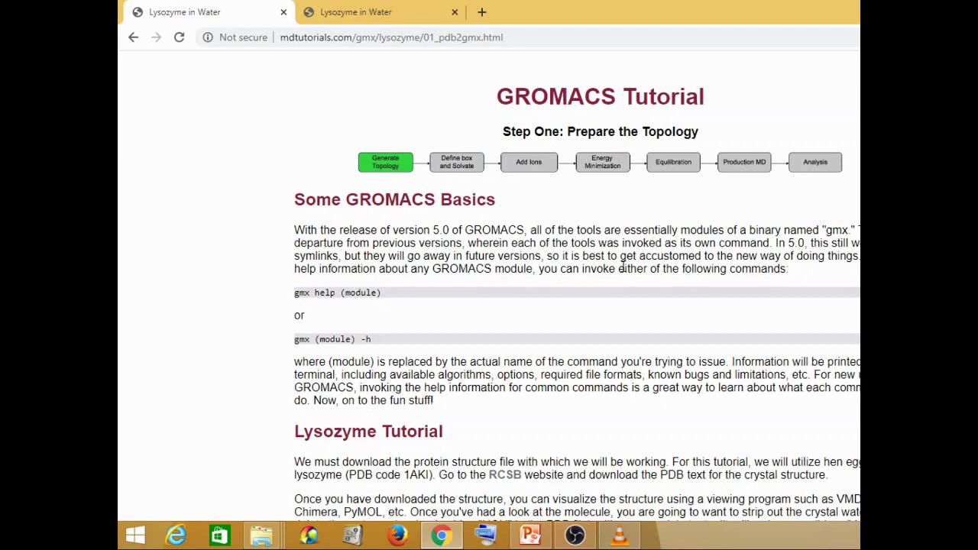
scroll(470, 243, down, 2)
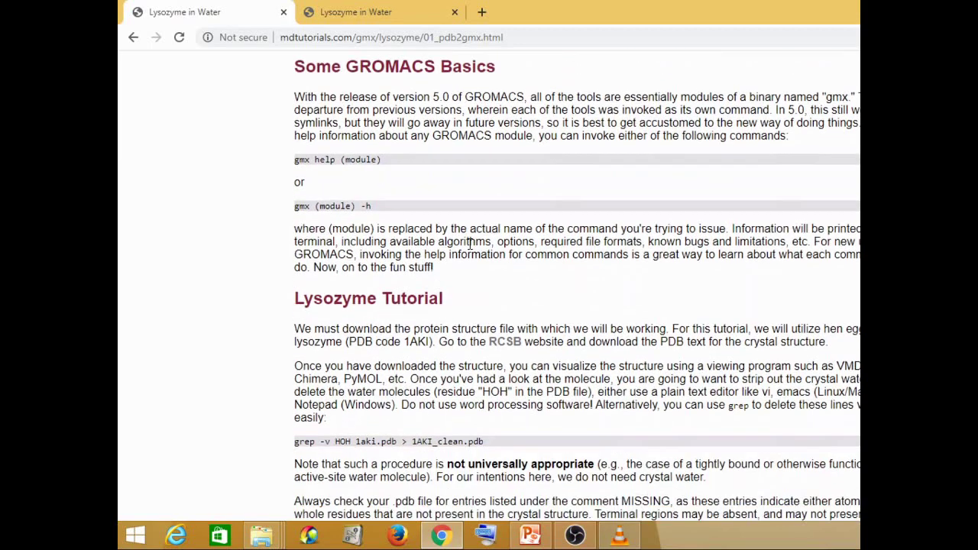
scroll(468, 244, down, 1)
scroll(498, 264, down, 2)
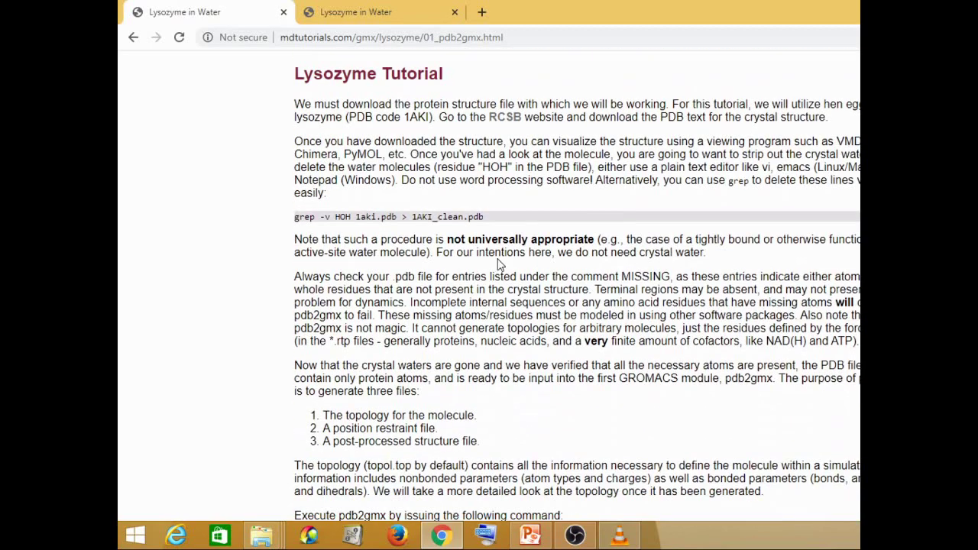
drag(494, 217, 298, 53)
scroll(298, 53, down, 2)
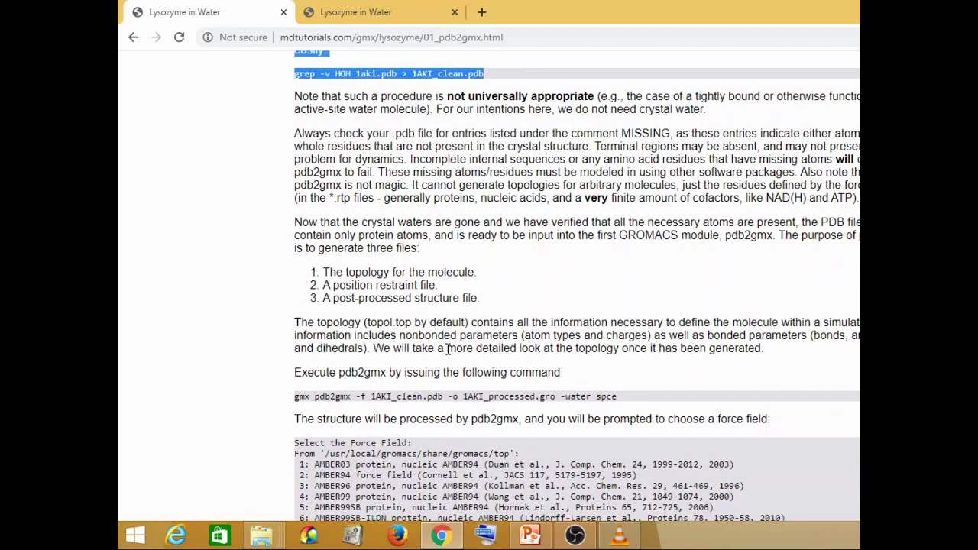
click(448, 348)
drag(617, 396, 278, 413)
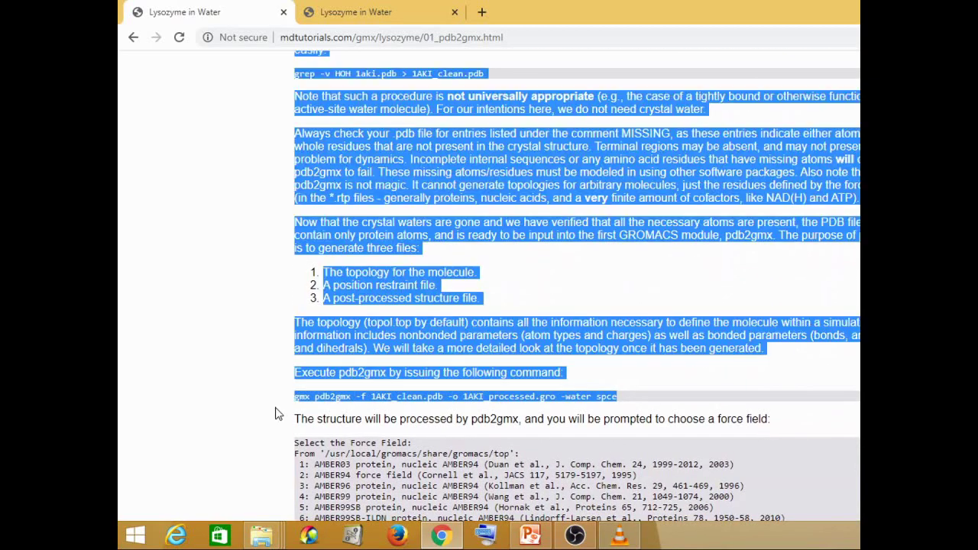
click(602, 305)
scroll(604, 306, up, 6)
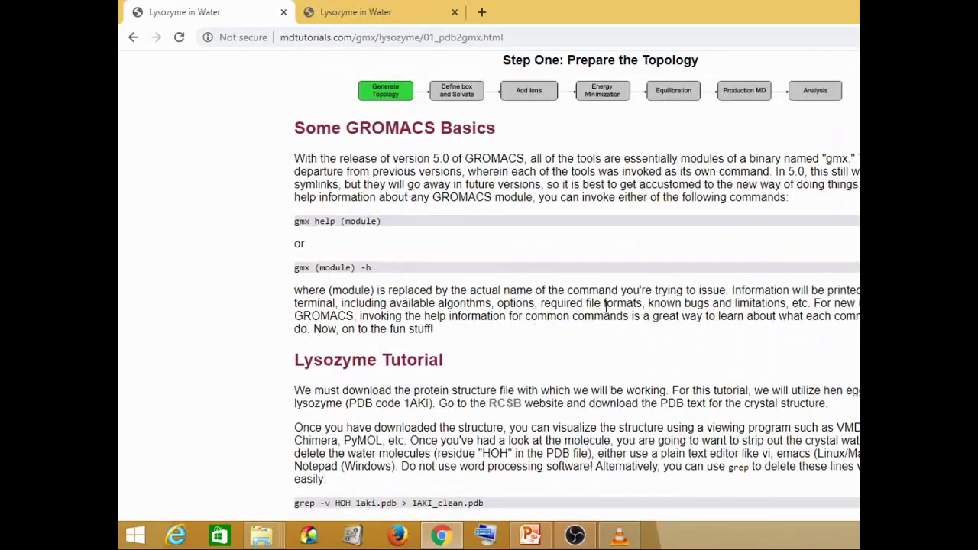
scroll(580, 300, up, 1)
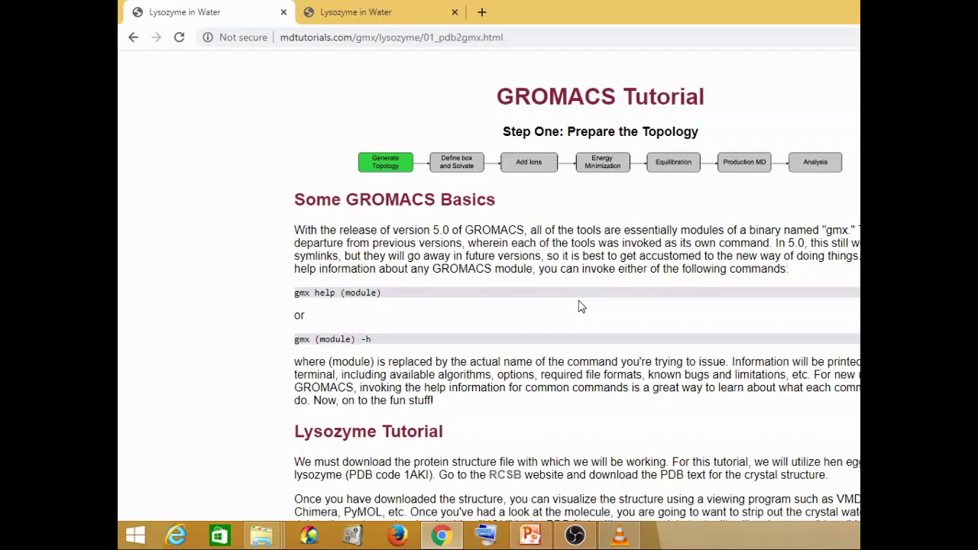
click(216, 173)
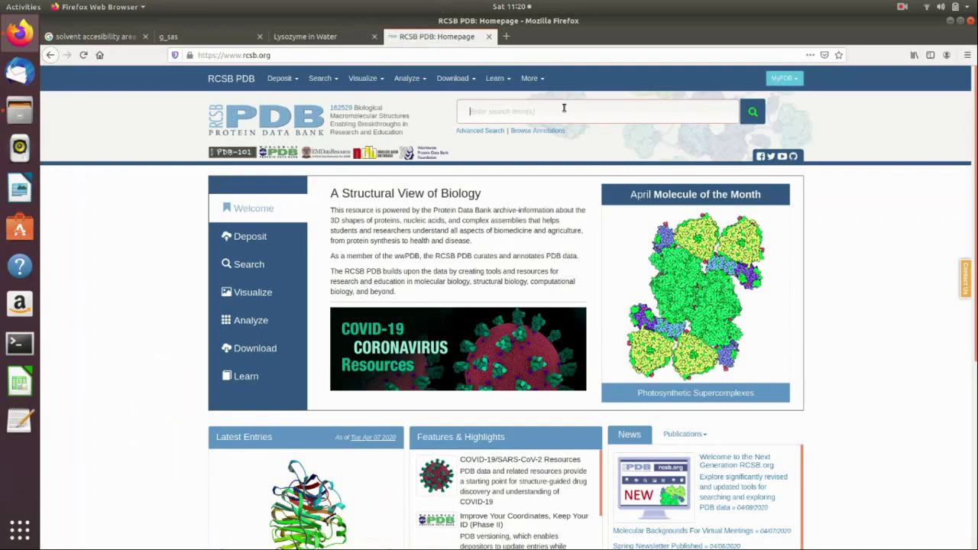
- Search the Protein Data Bank for 1AKI, open its structure entry and look over the summary
text(1AK)
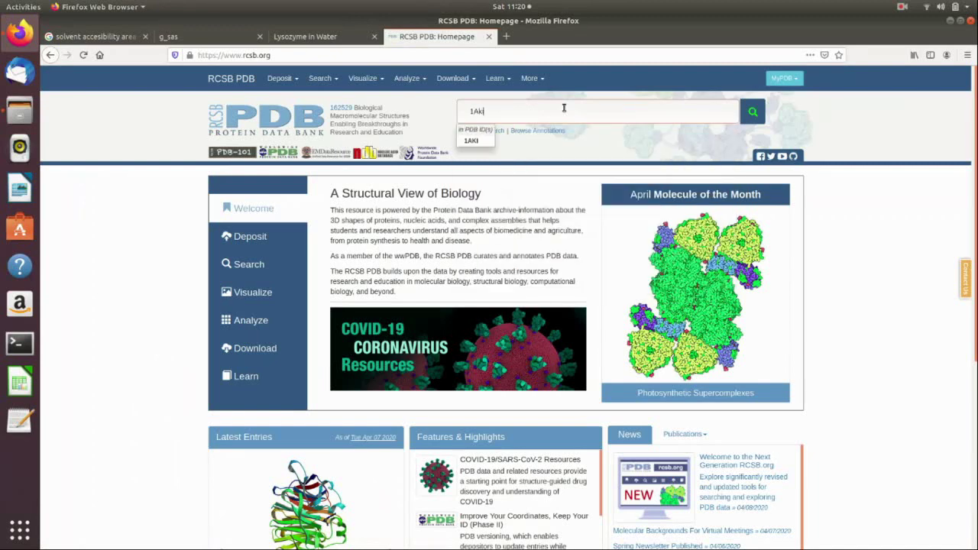
click(468, 140)
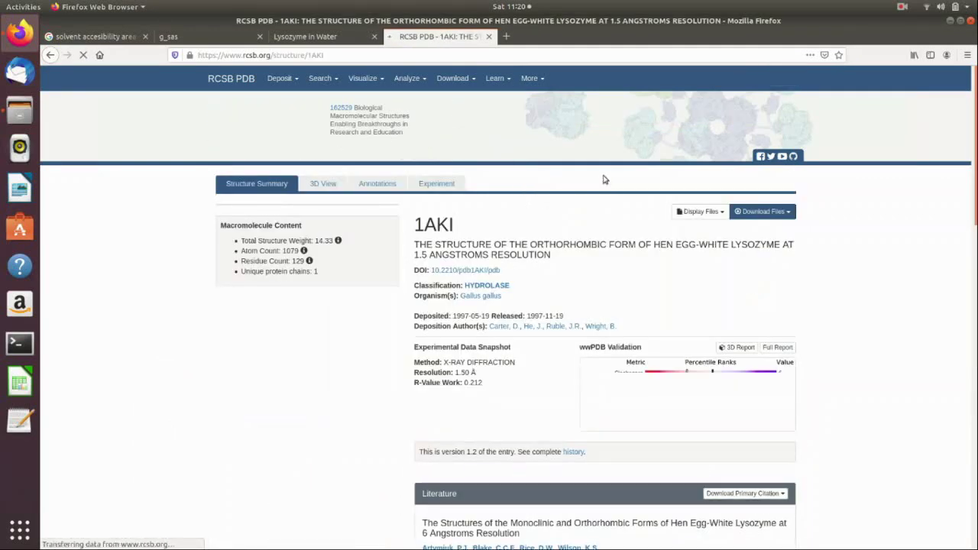
scroll(833, 346, down, 1)
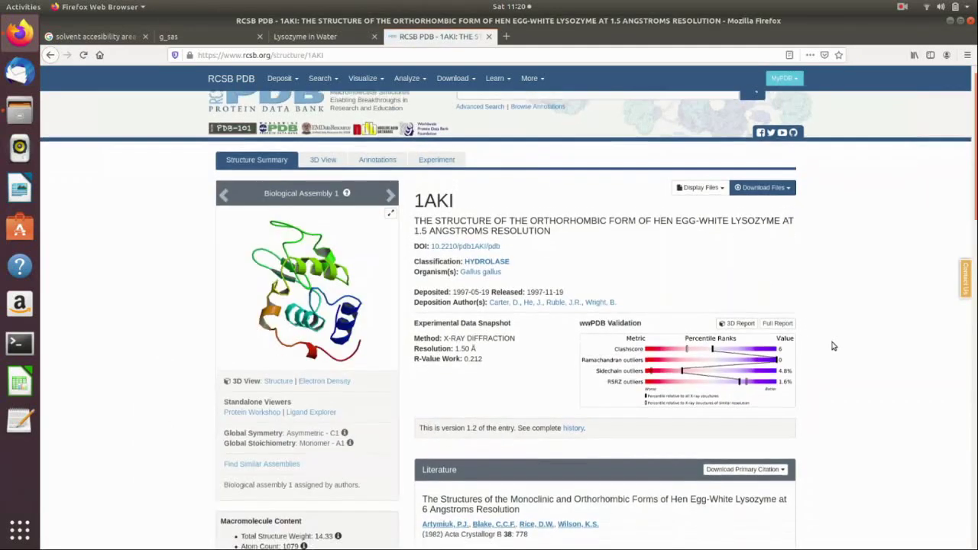
scroll(834, 346, down, 3)
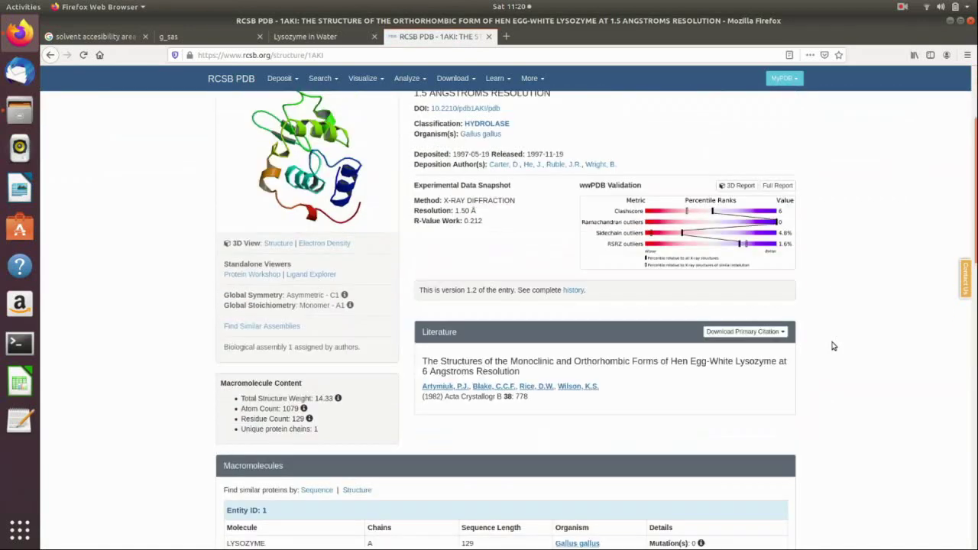
scroll(834, 347, up, 4)
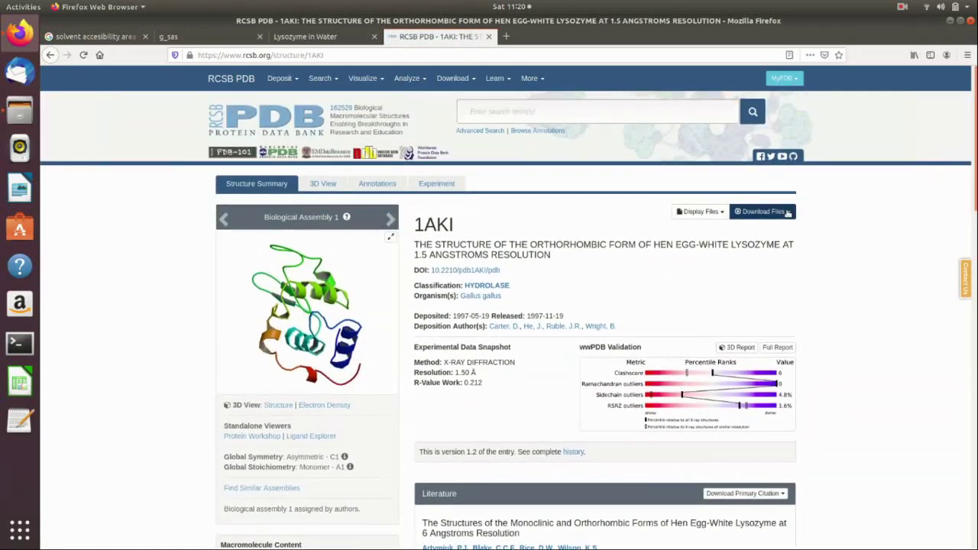
- Download the 1AKI structure in PDB format, save the file and check it among the browser downloads
click(787, 212)
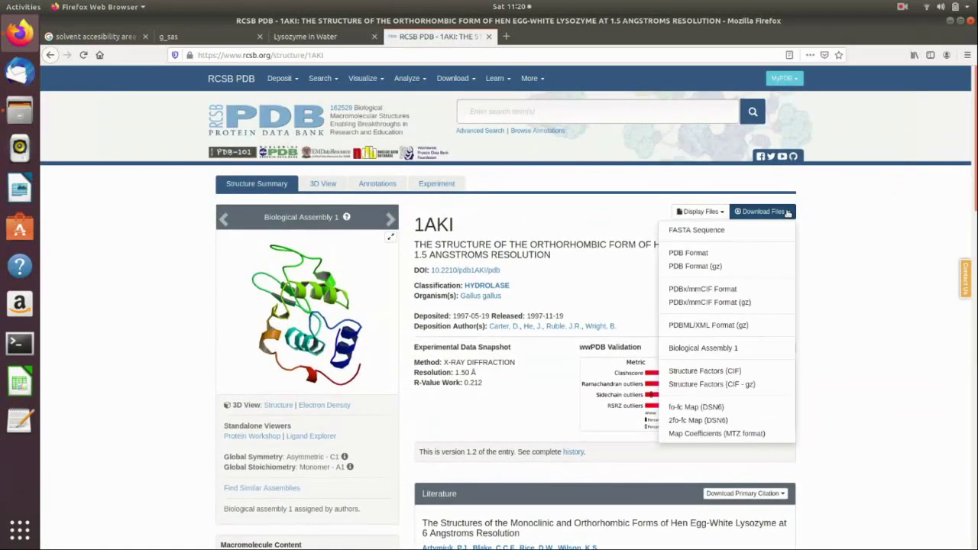
click(690, 254)
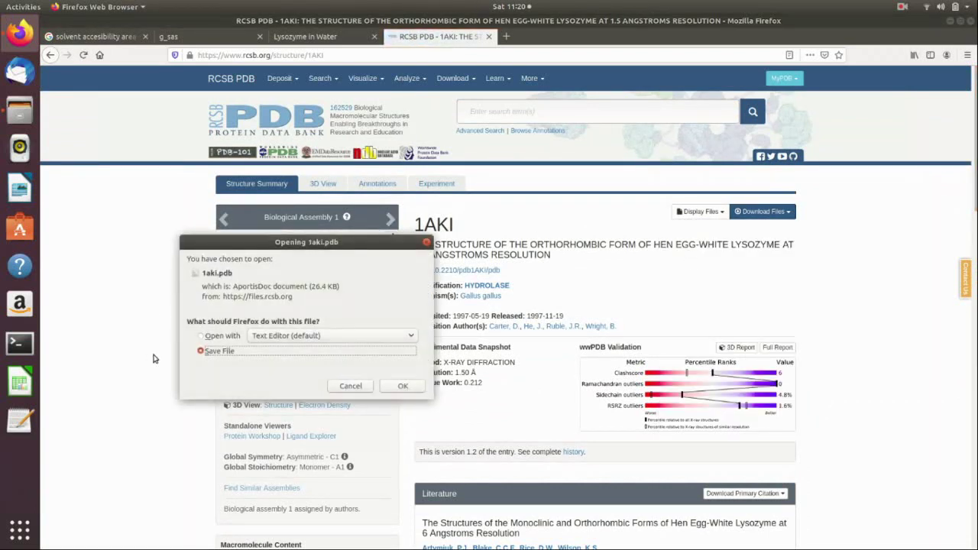
click(397, 388)
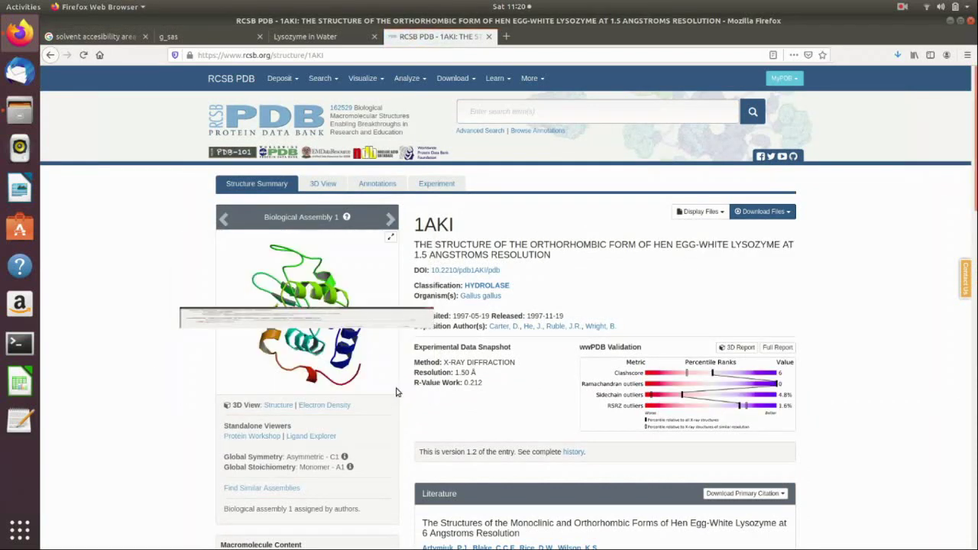
click(899, 55)
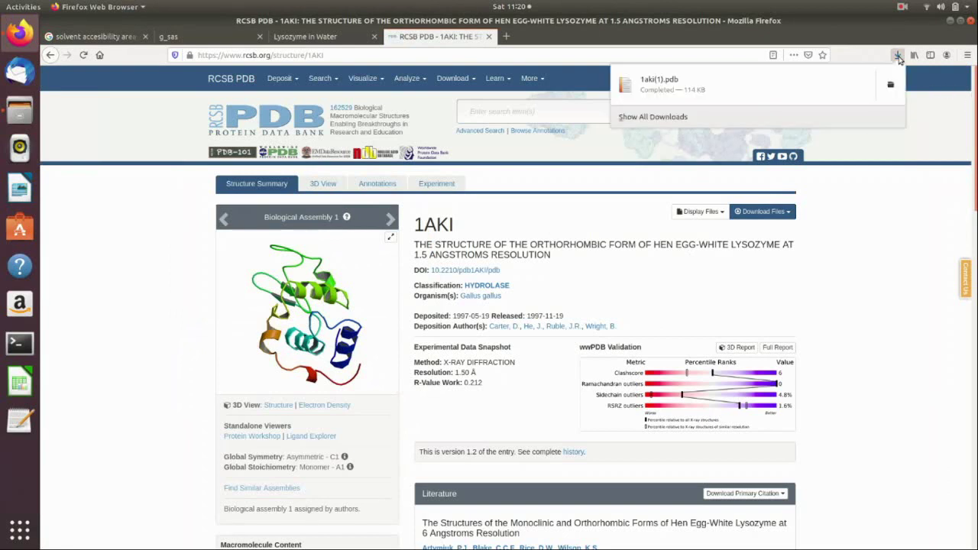
click(844, 297)
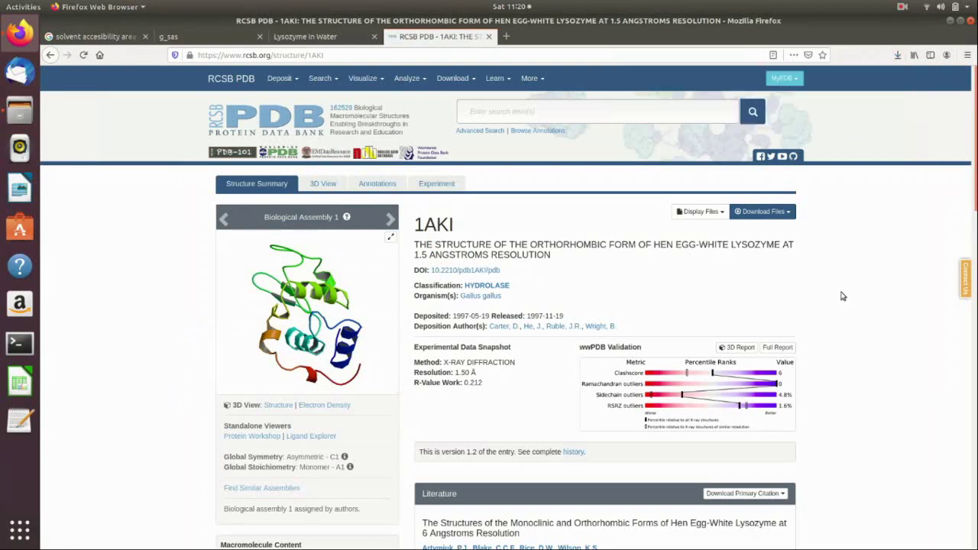
- Copy 1aki.pdb from the Downloads folder into Documents/Lysosome_in_water and minimize the file manager
click(19, 114)
click(104, 111)
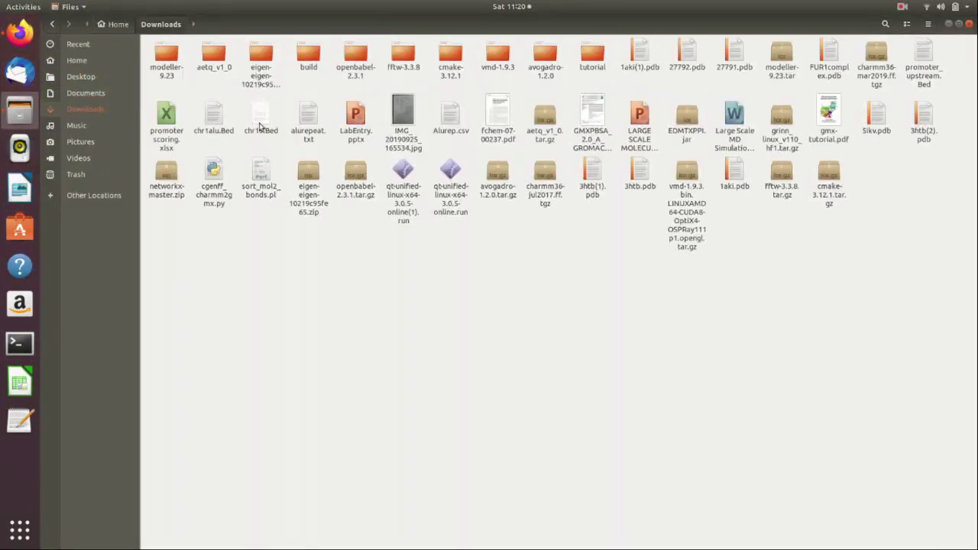
click(646, 58)
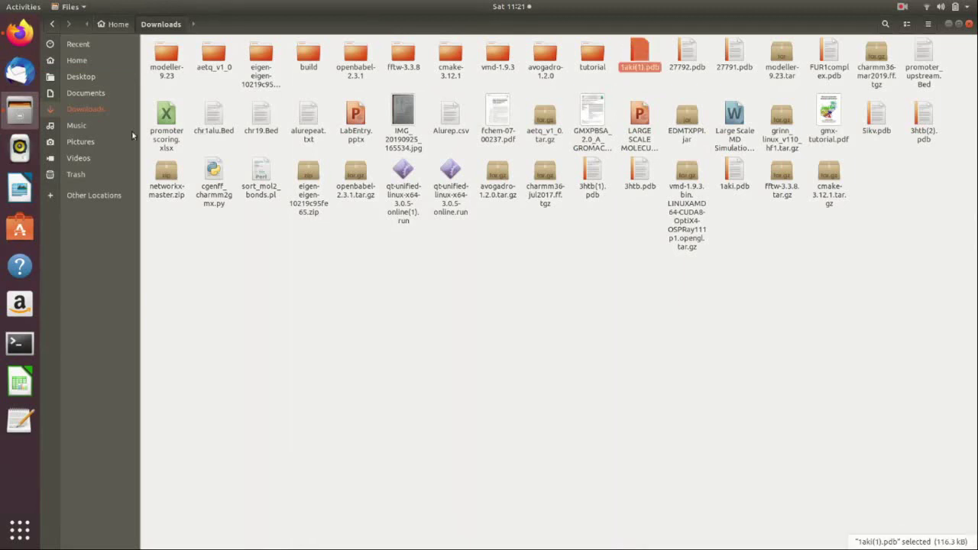
click(541, 295)
click(732, 172)
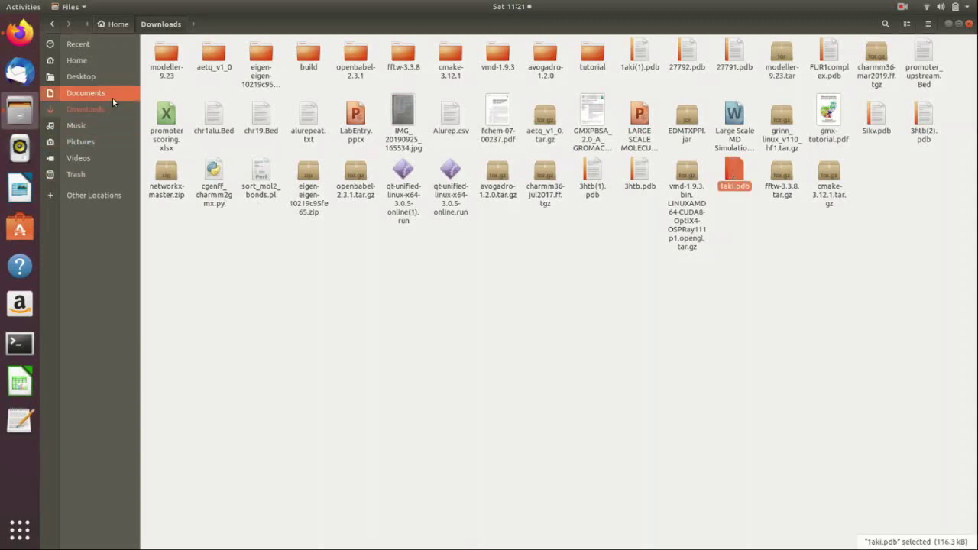
click(111, 94)
double_click(292, 64)
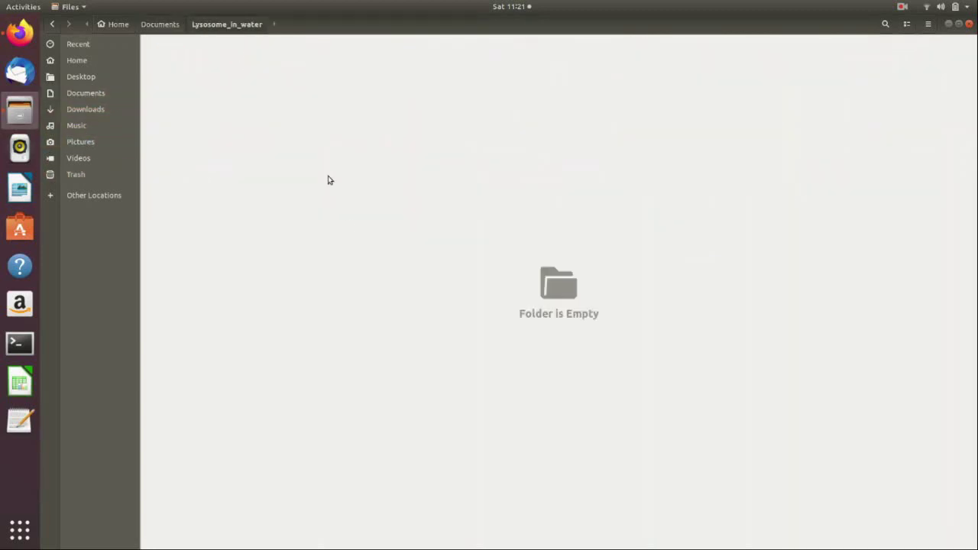
key(ctrl+v)
click(347, 228)
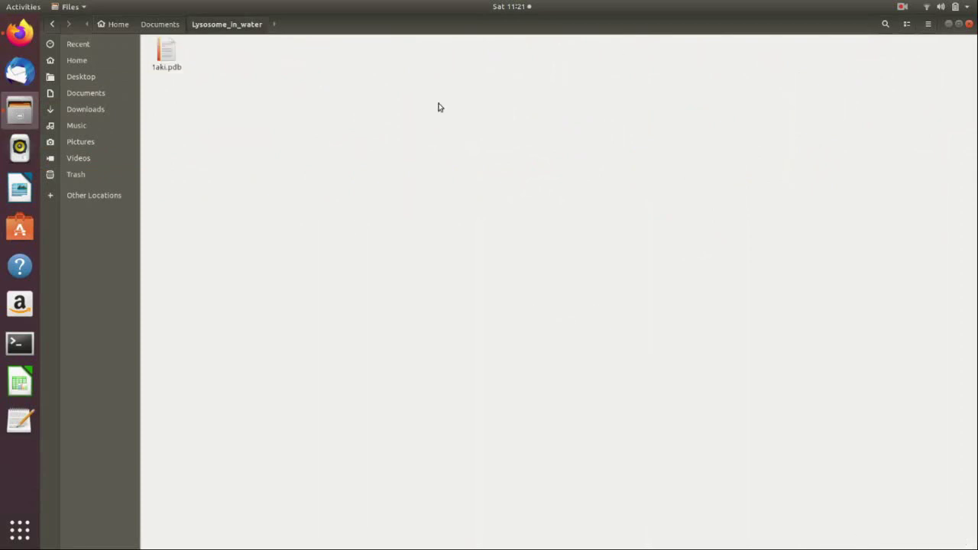
click(948, 25)
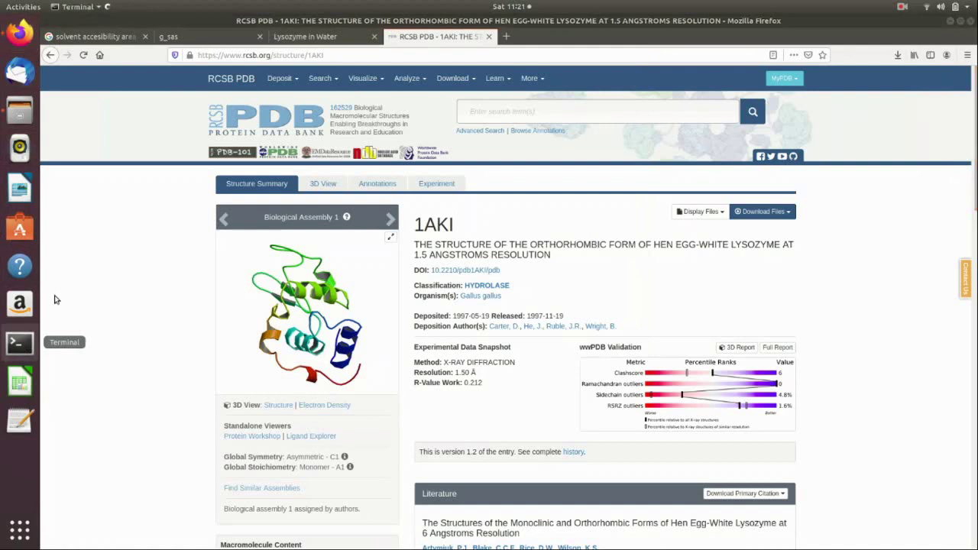
- Open a terminal and change directory to Documents, then to Lysosome_in_water, moving the terminal window clear of the browser tabs
click(20, 342)
text(cd )
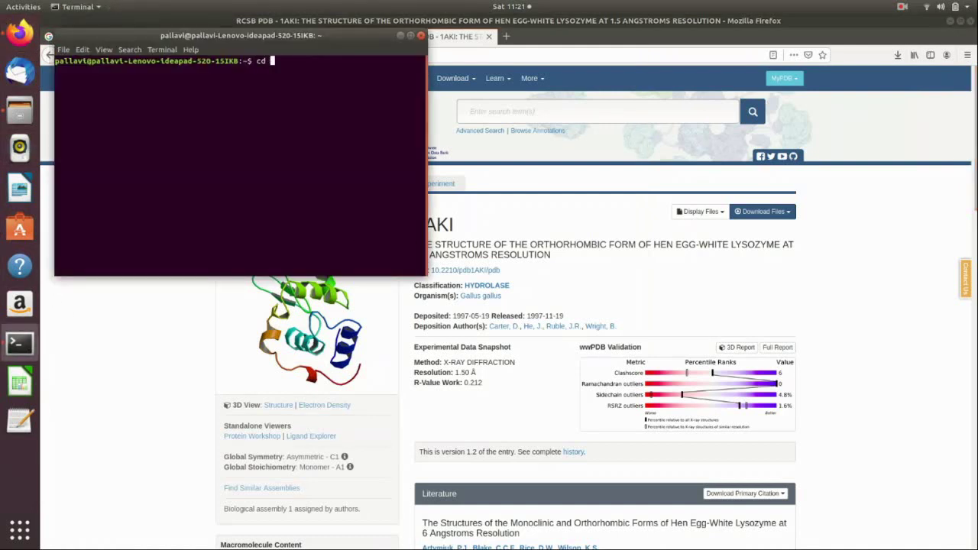
text(Documents)
key(Return)
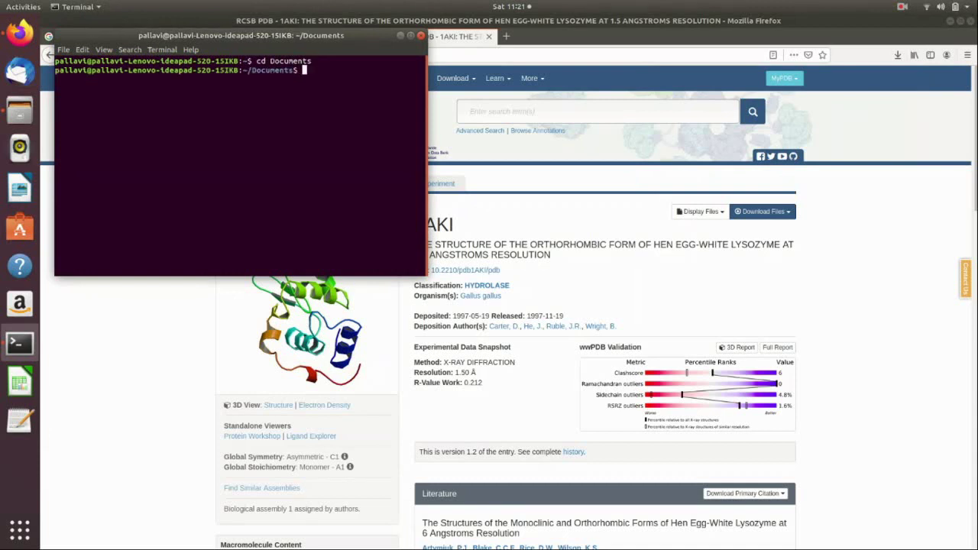
text(cd Ly)
key(Tab)
key(Return)
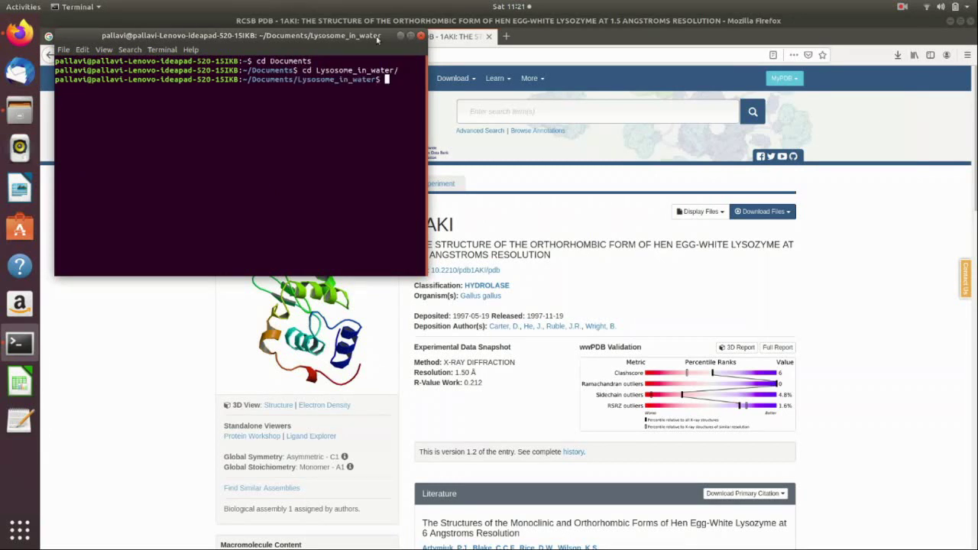
drag(361, 38, 619, 153)
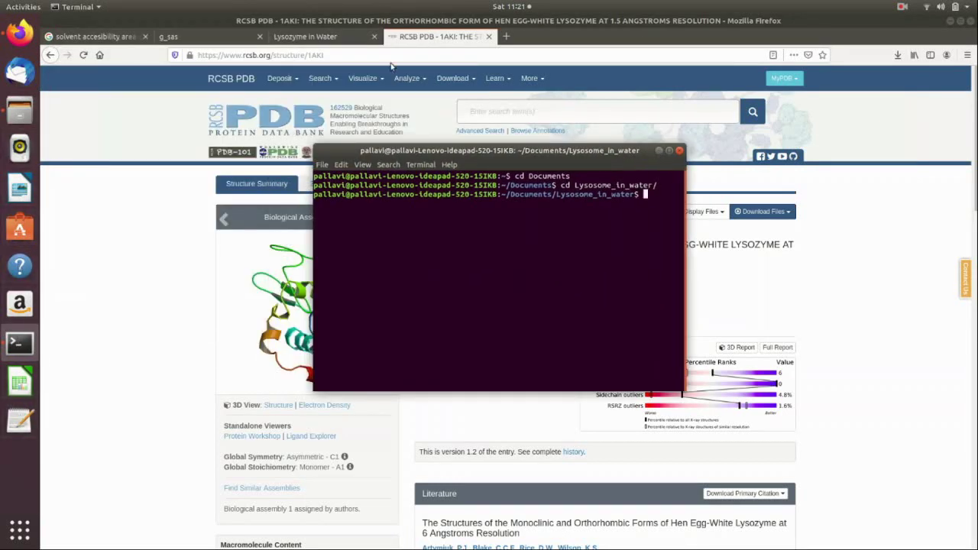
click(902, 7)
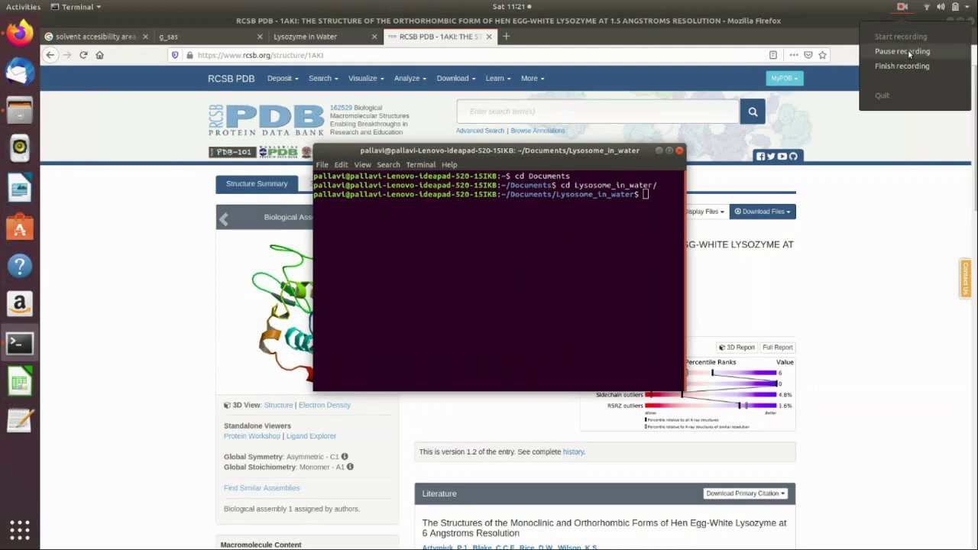
click(908, 50)
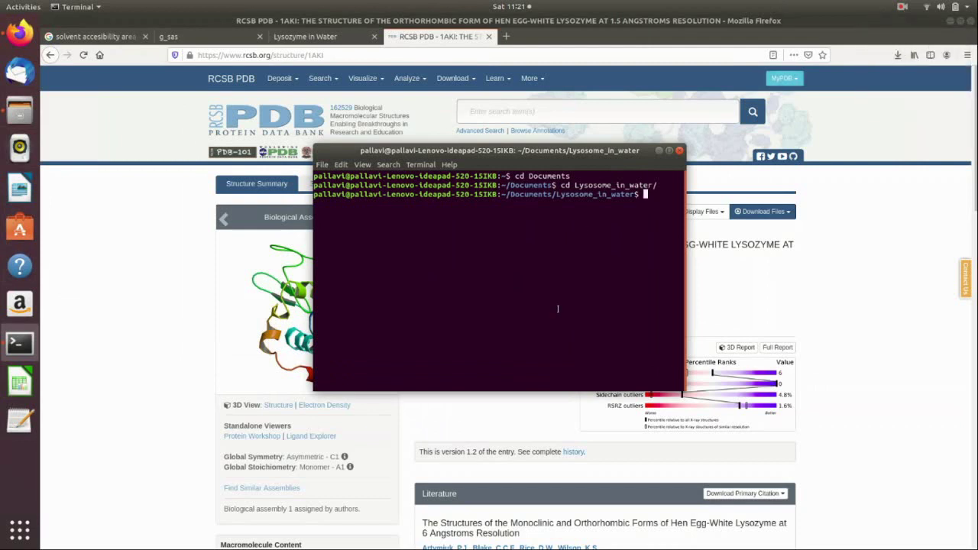
- Strip the crystal waters from the structure by running grep -v HOH 1aki.pdb > 1AKI_clean.pdb
text(gre)
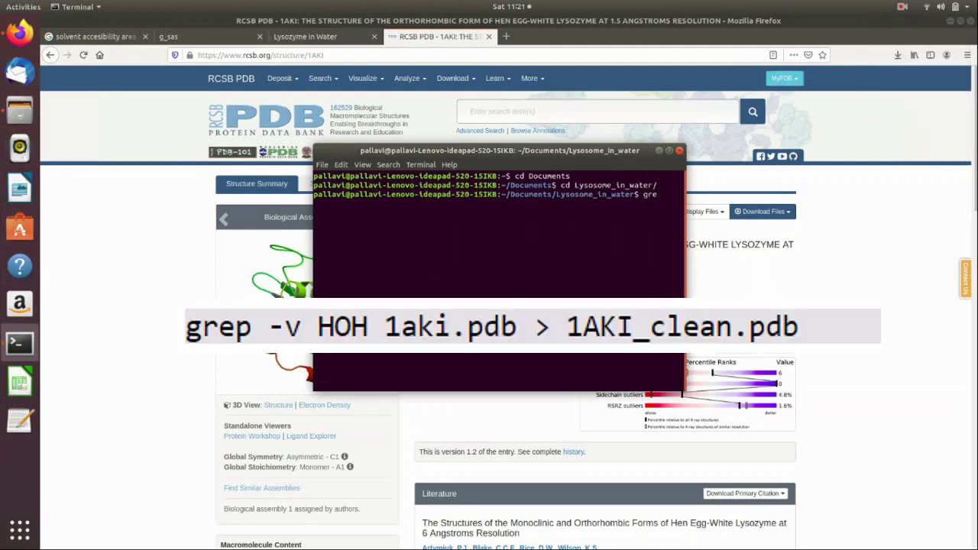
text(p -v HOH 1aki.pdb > 1AKI_clean.pdb)
key(Return)
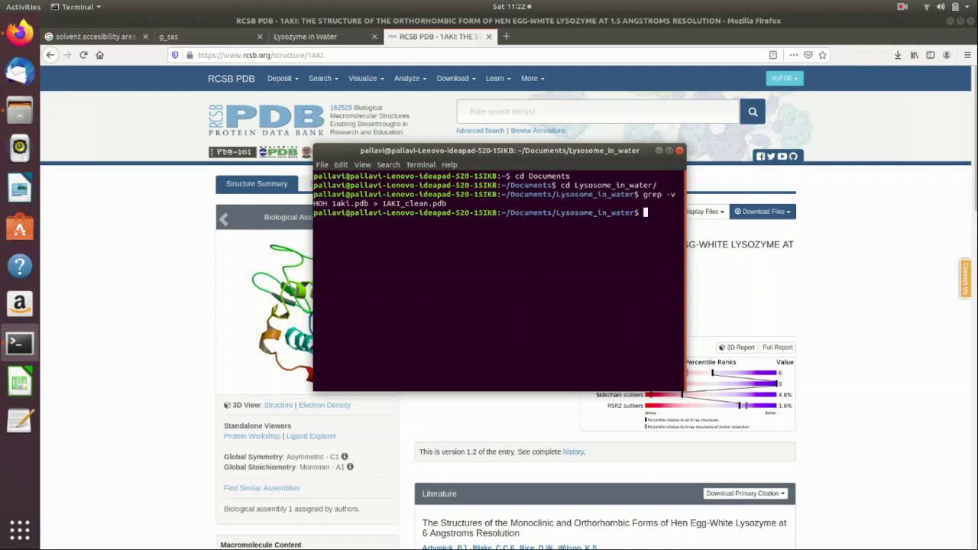
- Check the Lysosome_in_water folder for the 1AKI_clean.pdb file and return to the terminal
click(20, 111)
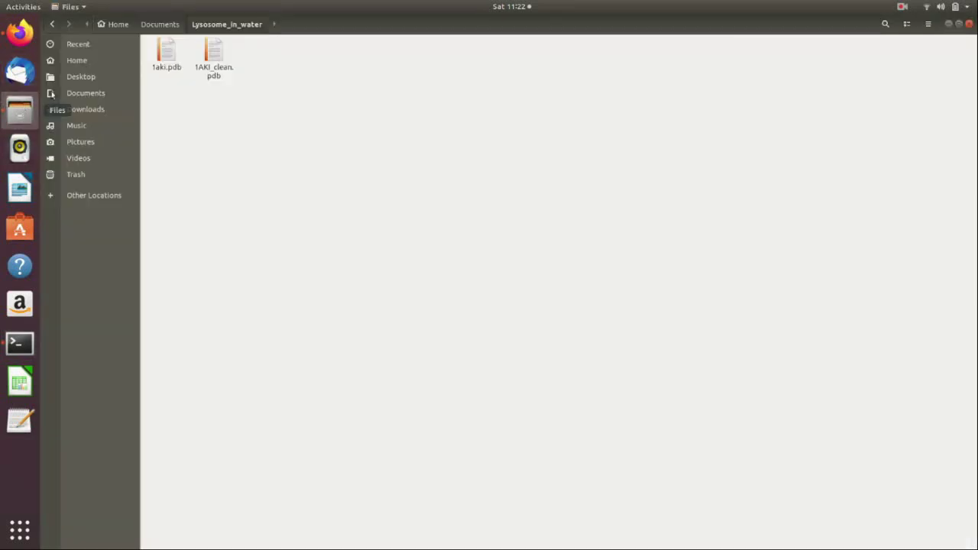
click(214, 66)
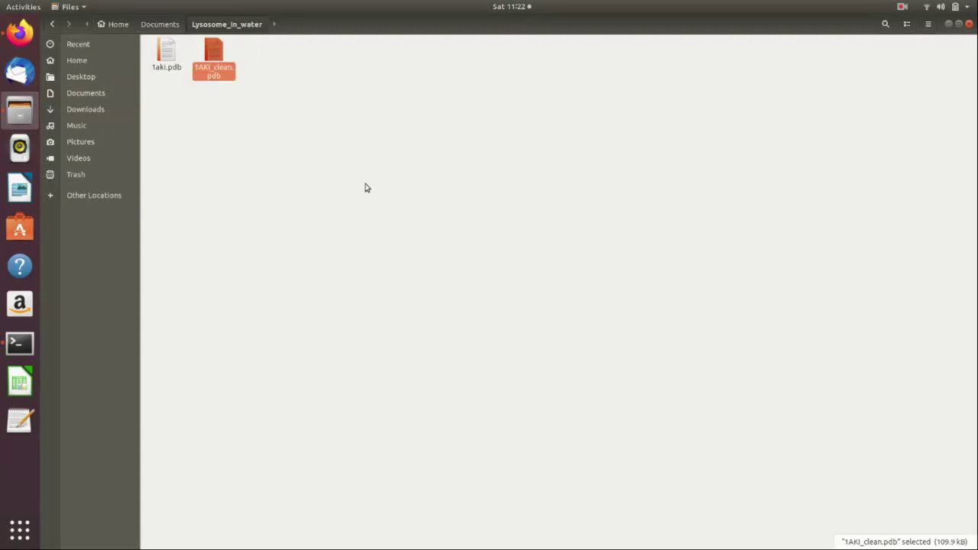
click(305, 174)
click(20, 343)
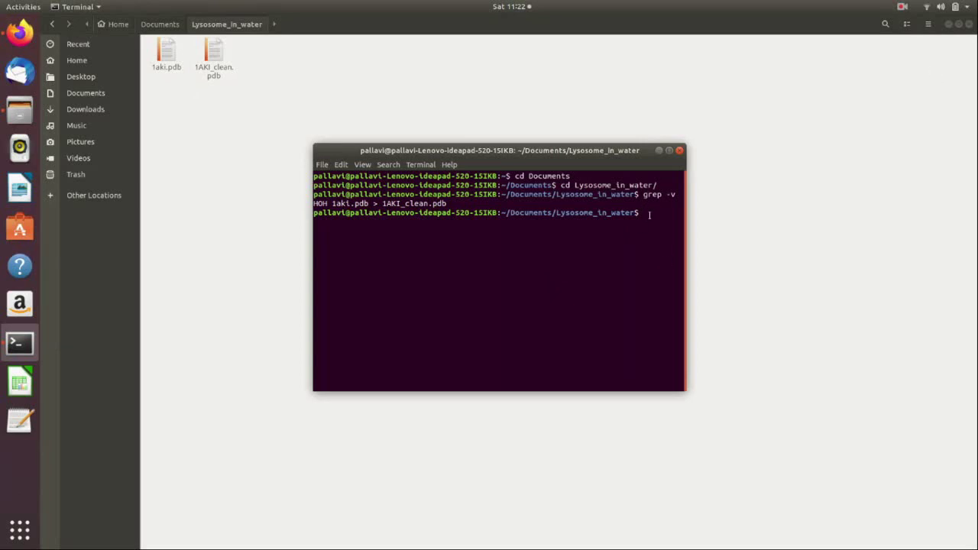
- Maximize the terminal and try to run gmx pds2gmx -f 1AKI_clean.pdb -o 1AKI_processed.gro -water spce
click(669, 150)
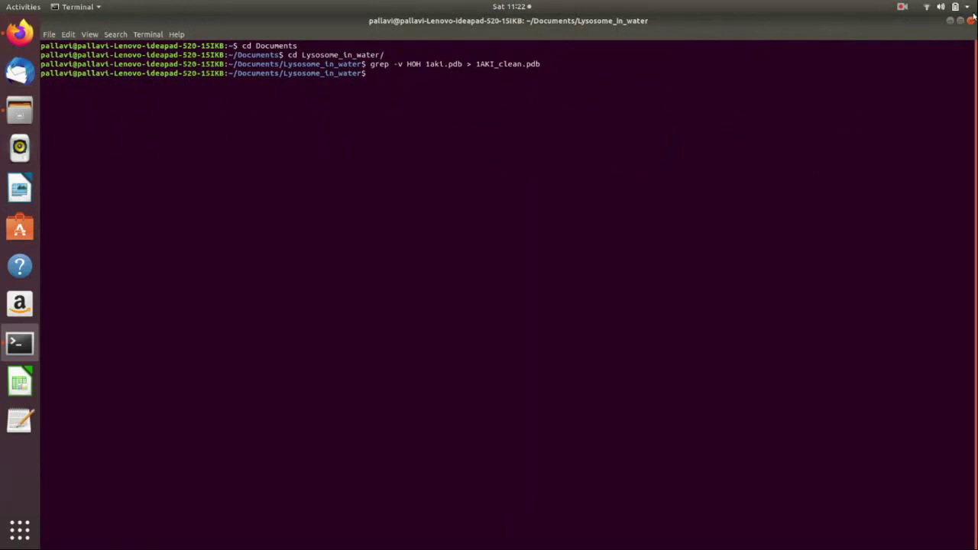
click(905, 7)
click(916, 54)
text(gm)
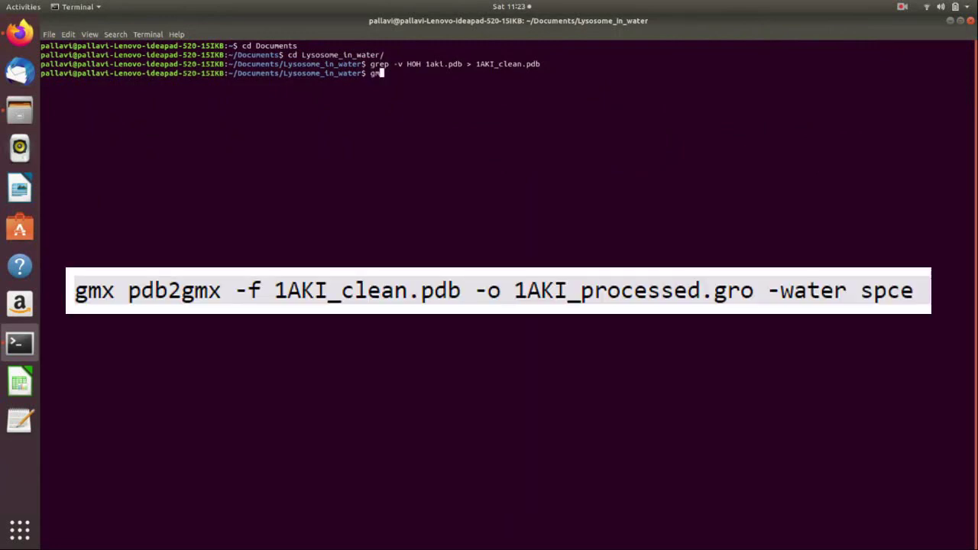
text(x pds2gmx -f 1A)
key(Tab)
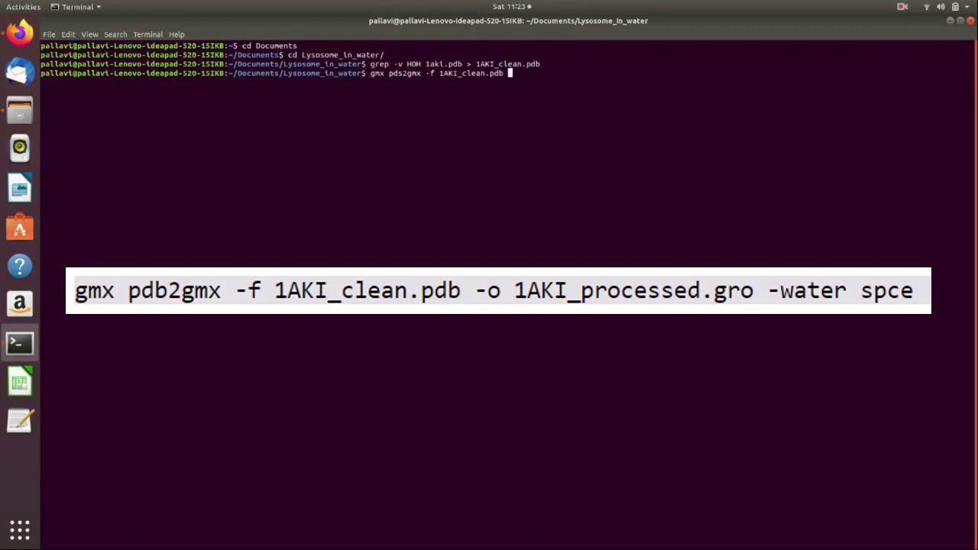
text(-o 1A)
key(BackSpace)
text(AKI_processed.gro)
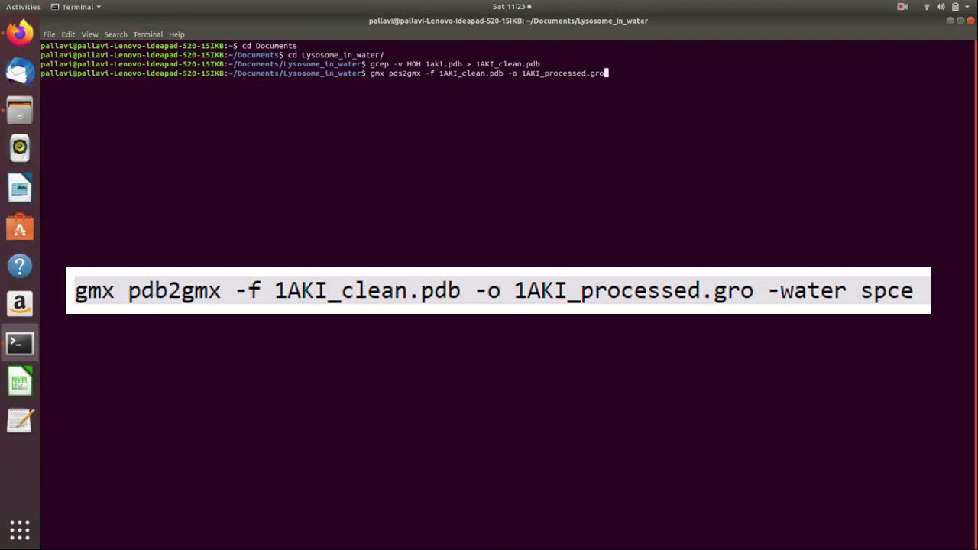
text( -water)
text(spce)
key(Return)
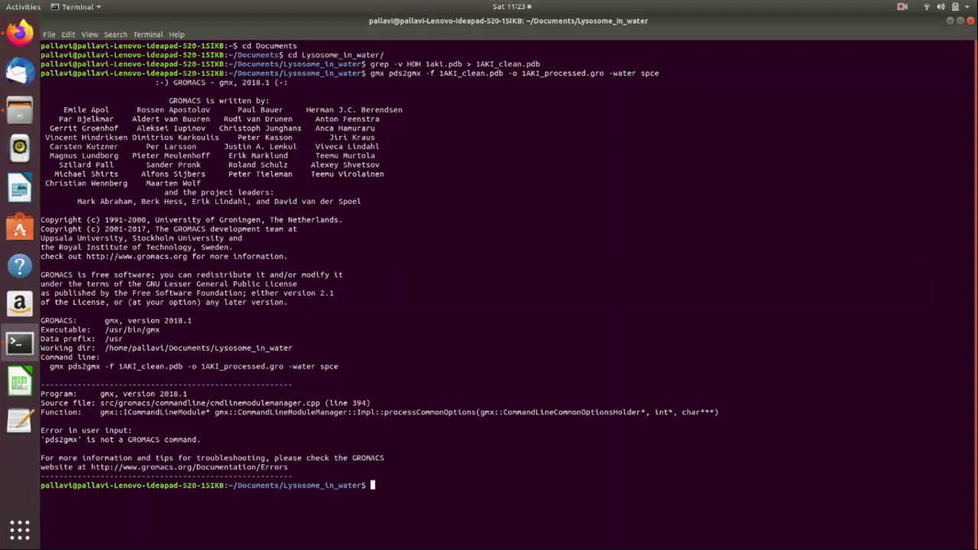
- Rerun the previous command with the module name corrected to pdb2gmx, and choose force field 15, OPLS-AA/L all-atom
key(Up)
key(Left)
key(Left)
key(Left)
key(Left)
key(Left)
key(Left)
key(Left)
key(Left)
key(Left)
key(Left)
key(Left)
key(Left)
key(Left)
key(Left)
key(Left)
key(Left)
key(Left)
key(Left)
key(Left)
key(Left)
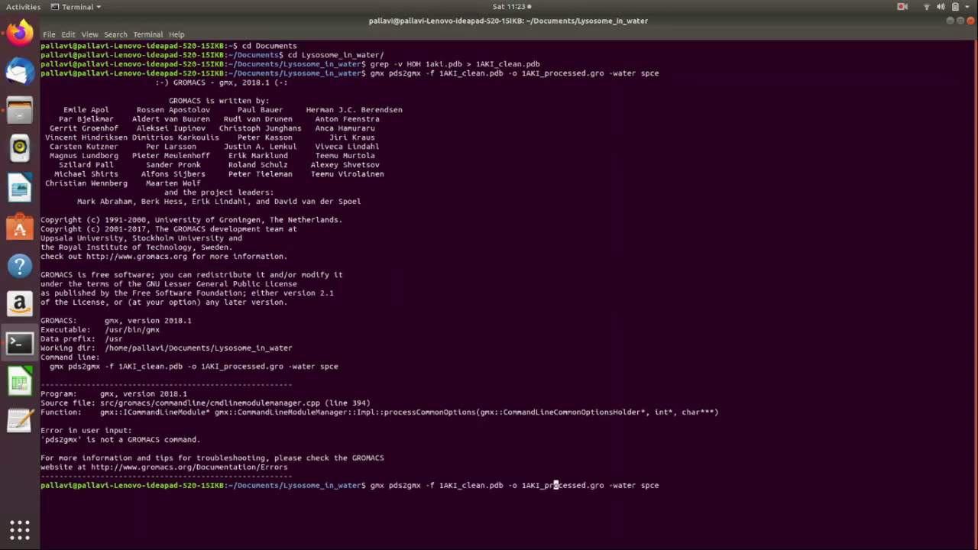
key(Left)
key(Left)
key(Left)
key(Left)
key(Left)
key(Left)
key(BackSpace)
text(b)
key(Return)
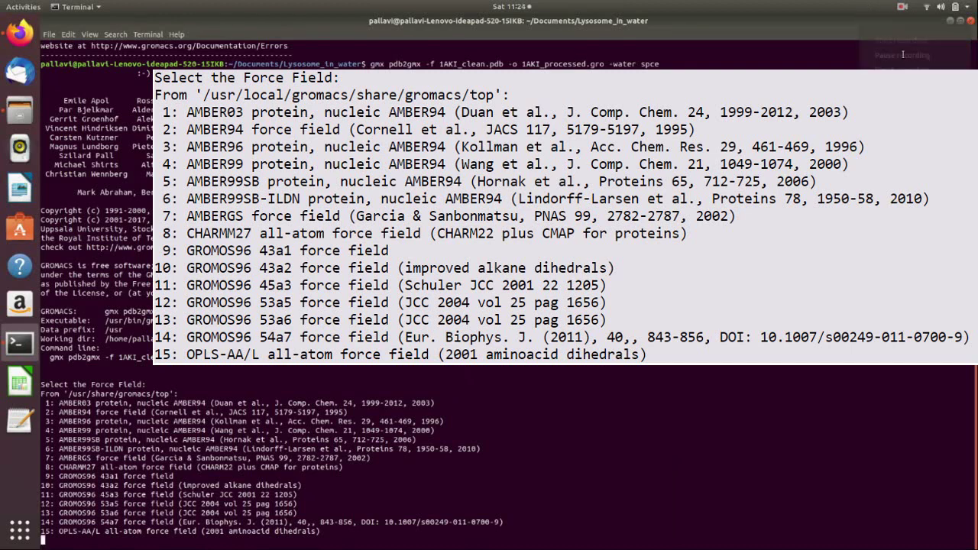
text(15)
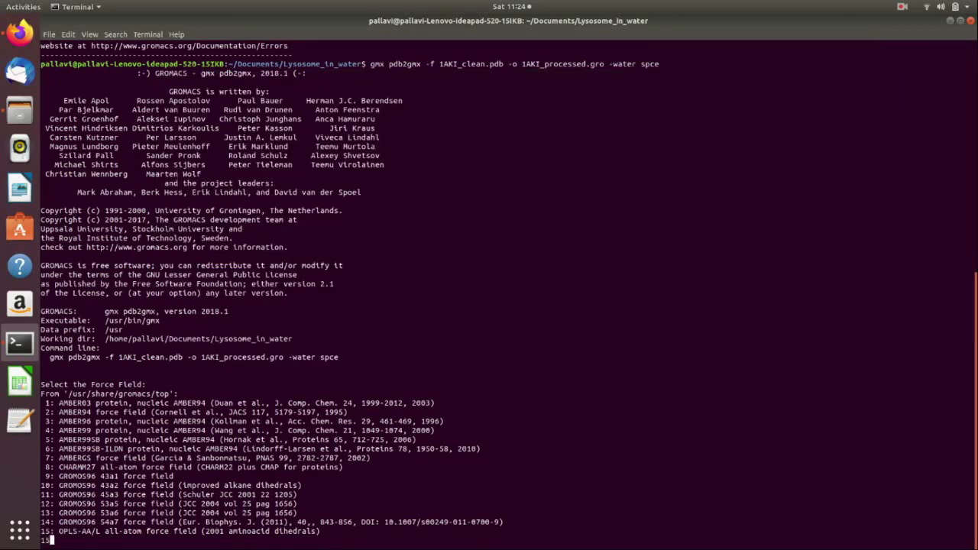
key(Return)
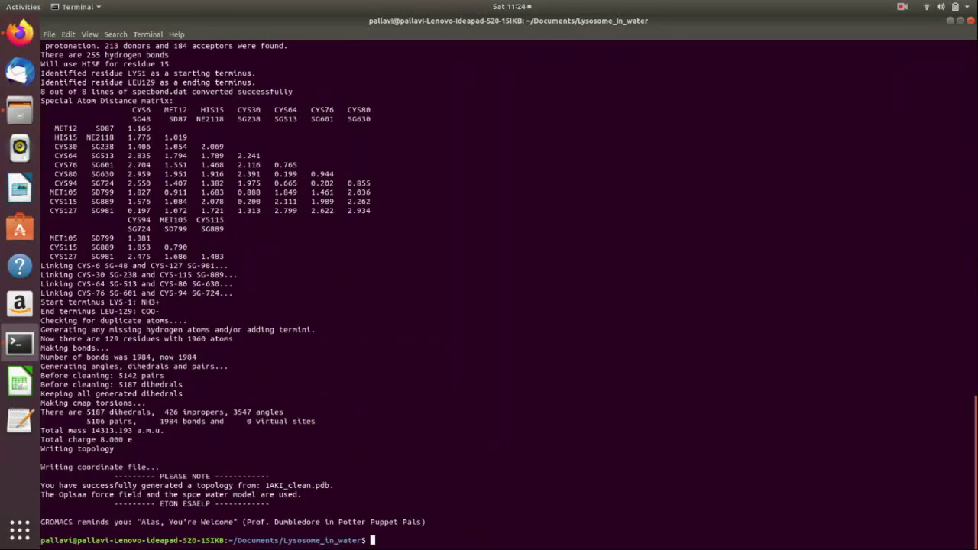
- Check the Lysosome_in_water folder for topol.top and 1AKI_processed.gro, and return to the terminal
click(20, 111)
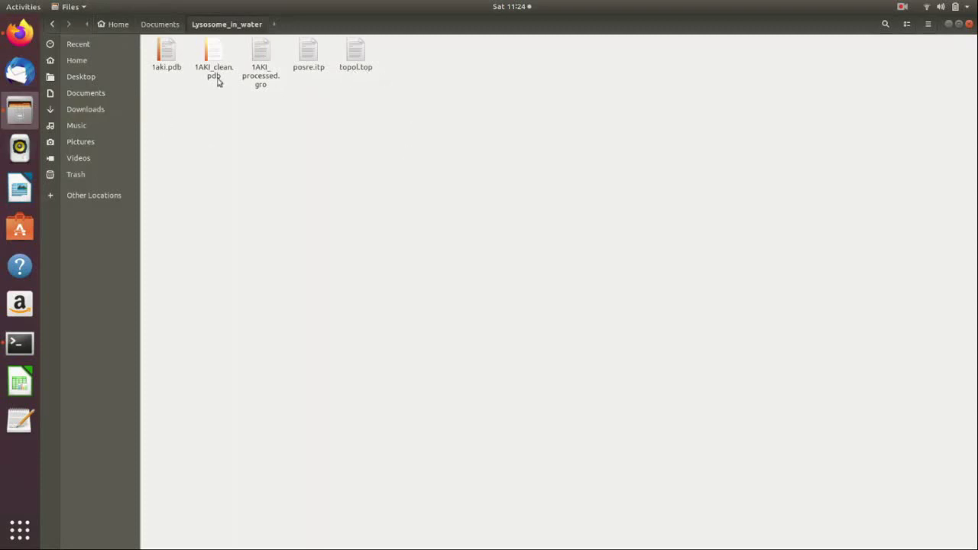
click(361, 65)
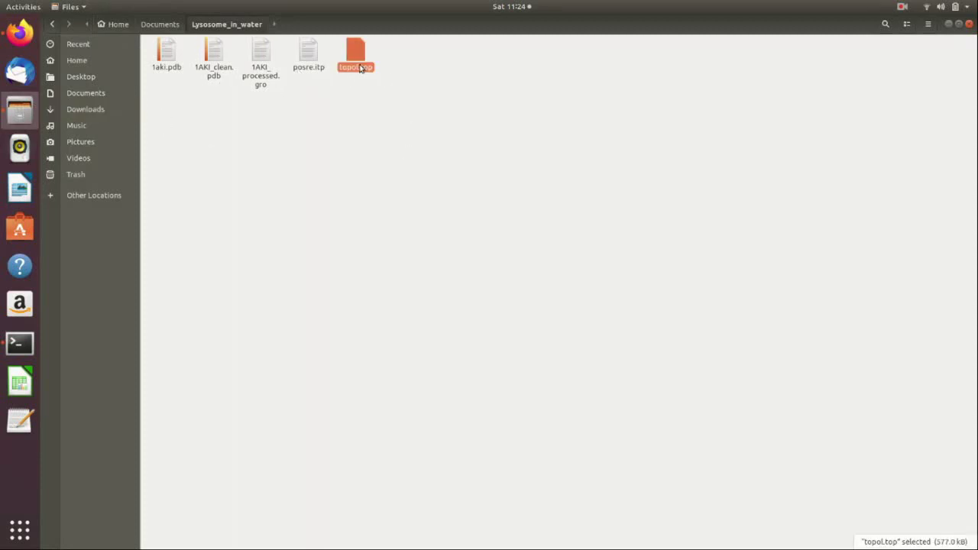
click(259, 69)
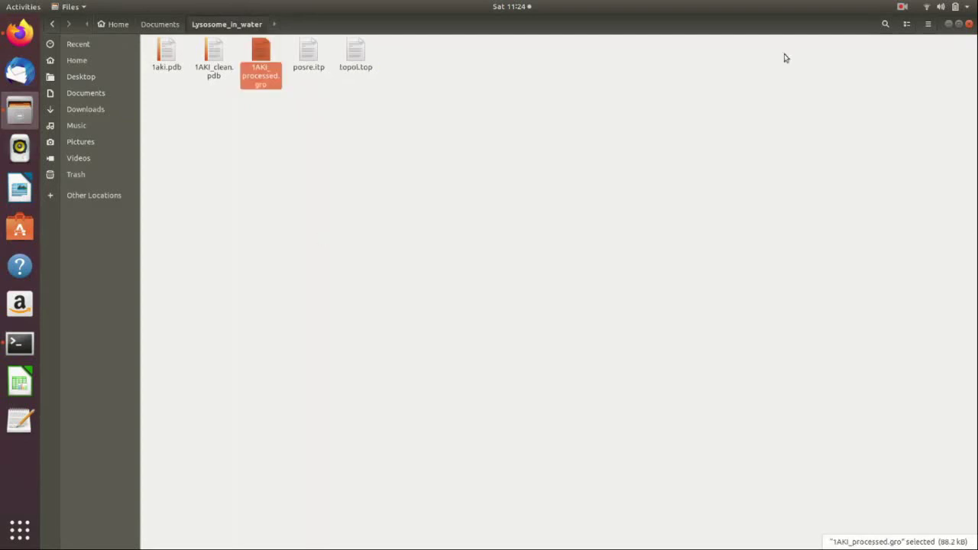
click(20, 343)
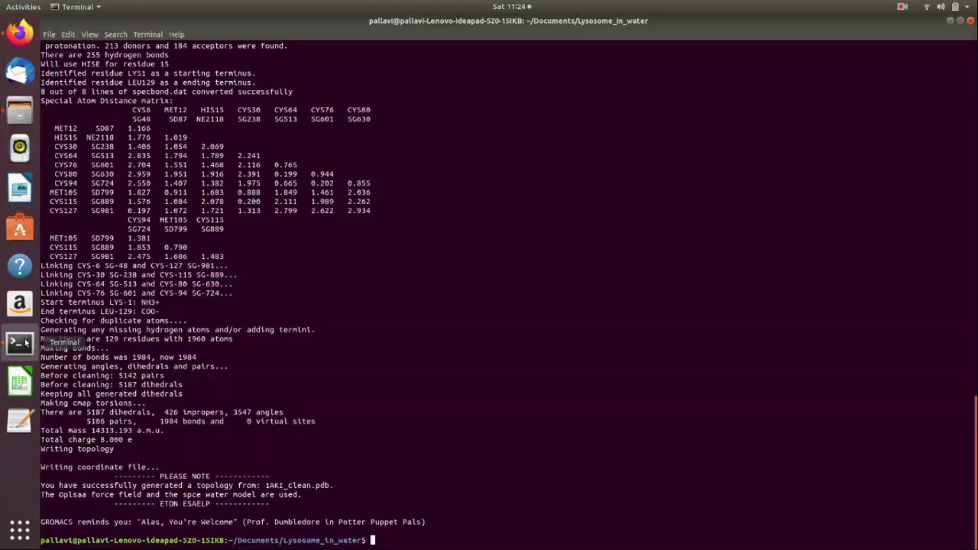
click(903, 12)
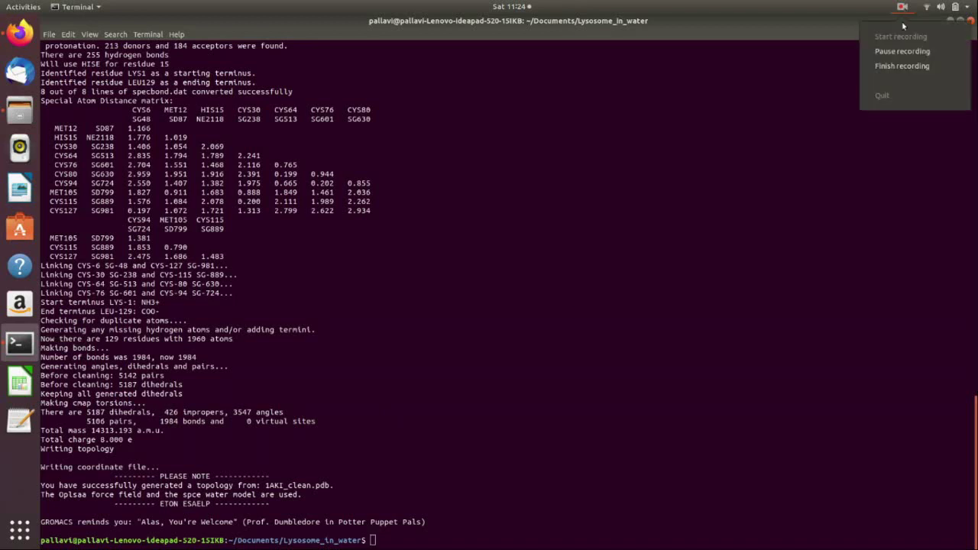
click(904, 51)
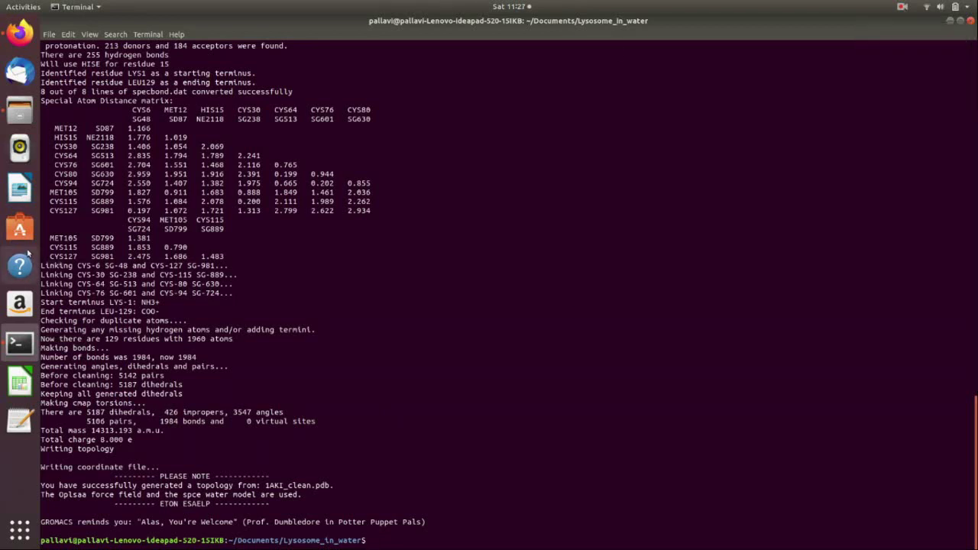
- Open topol.top from the Lysosome_in_water folder and move its text editor window toward the middle of the screen
click(20, 111)
click(353, 58)
double_click(353, 61)
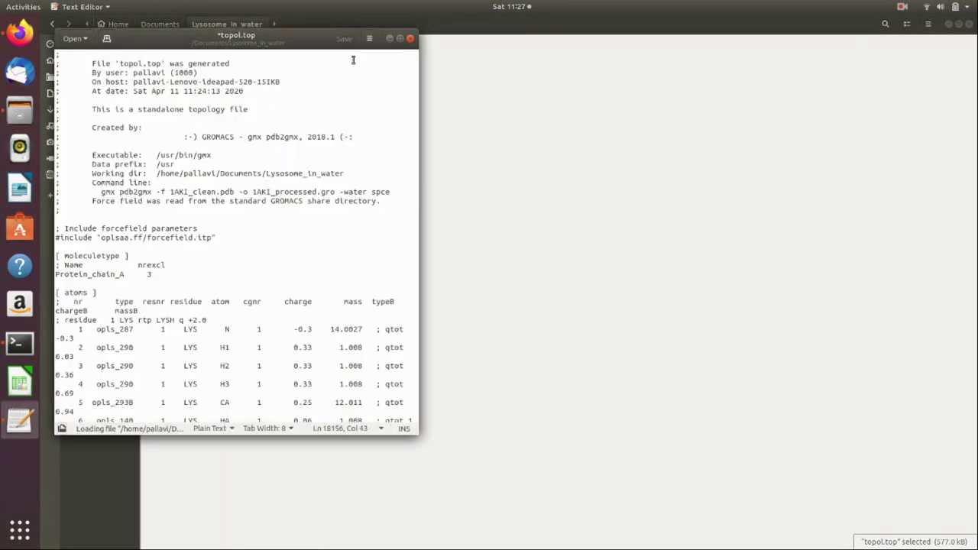
drag(298, 44, 455, 61)
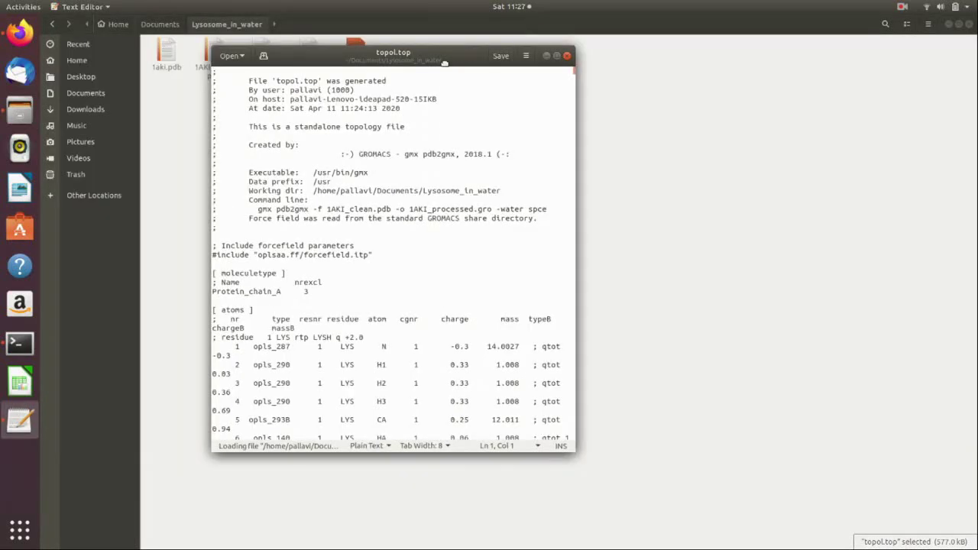
- Examine the moleculetype and atoms sections of topol.top, highlighting their headings, and close the file
scroll(463, 305, down, 2)
scroll(463, 305, down, 2)
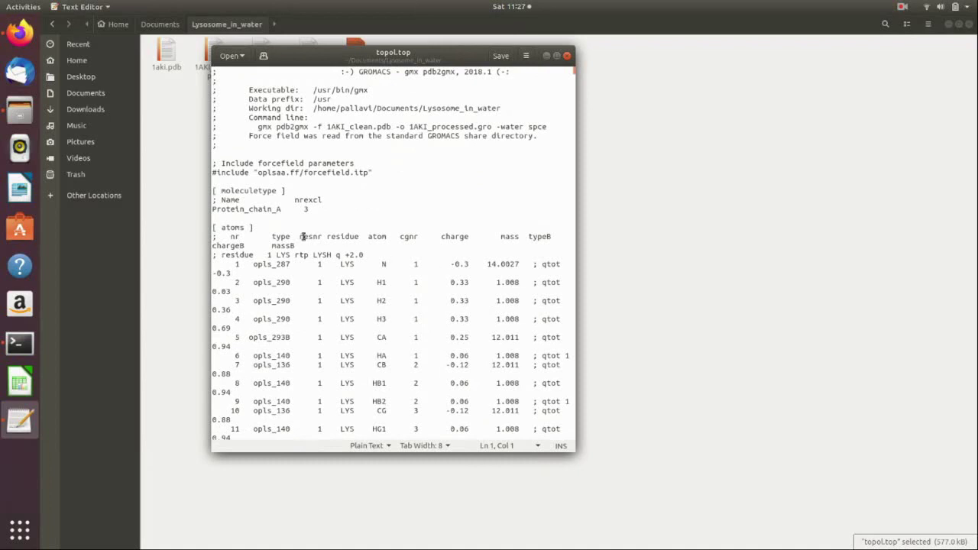
drag(296, 236, 563, 237)
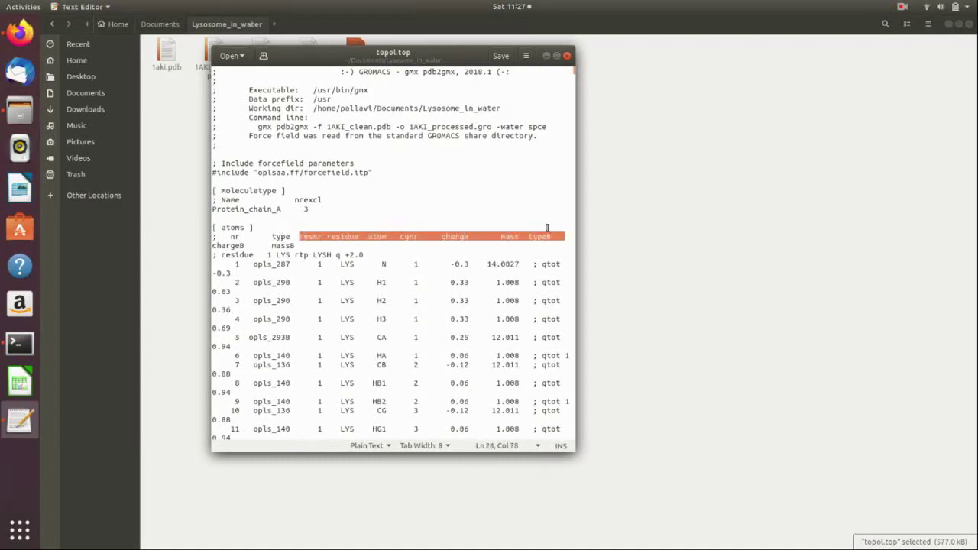
click(536, 223)
scroll(476, 299, up, 2)
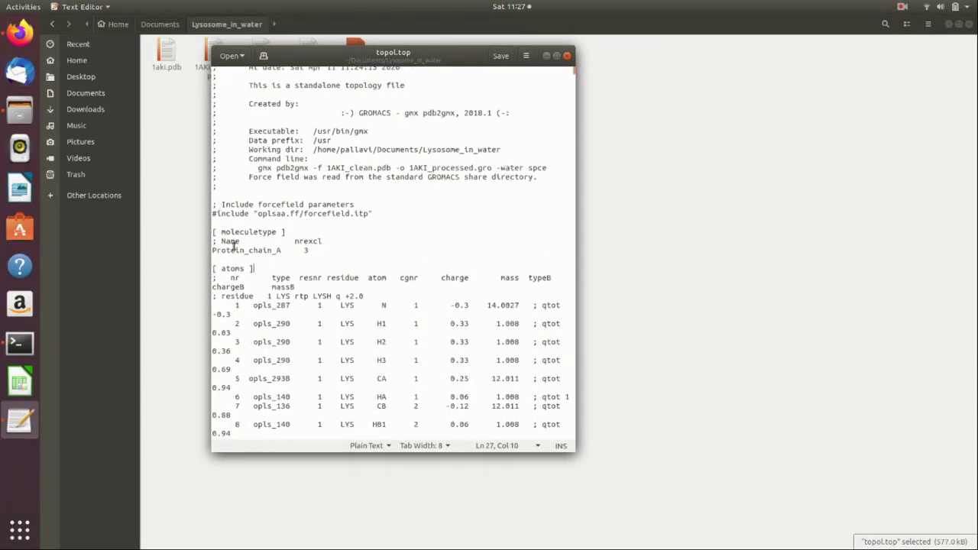
drag(221, 233, 317, 251)
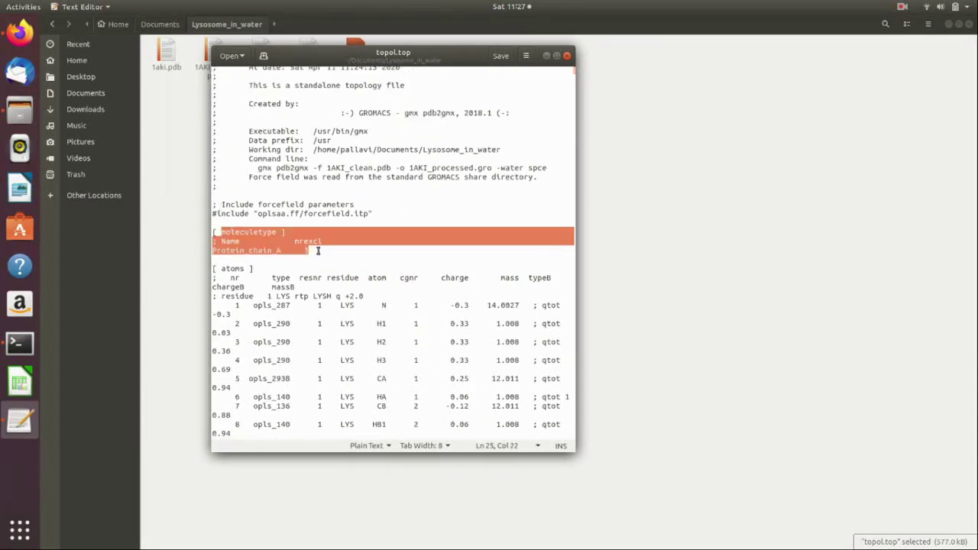
click(317, 250)
scroll(376, 299, down, 9)
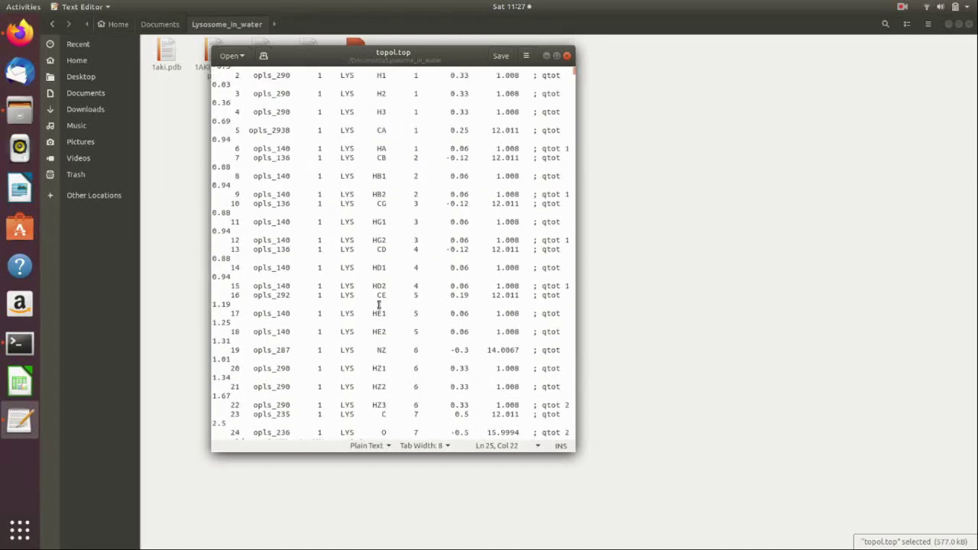
scroll(378, 305, up, 6)
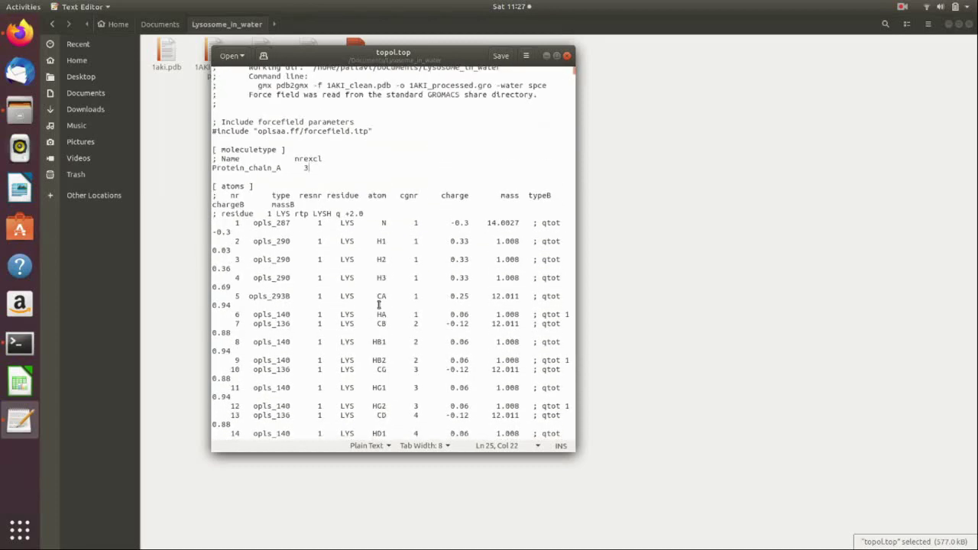
scroll(378, 305, up, 4)
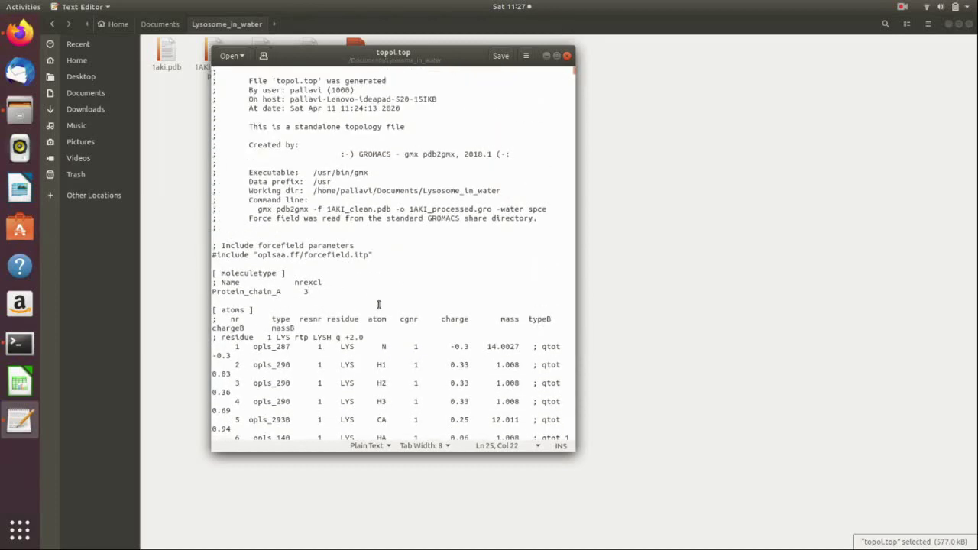
click(568, 56)
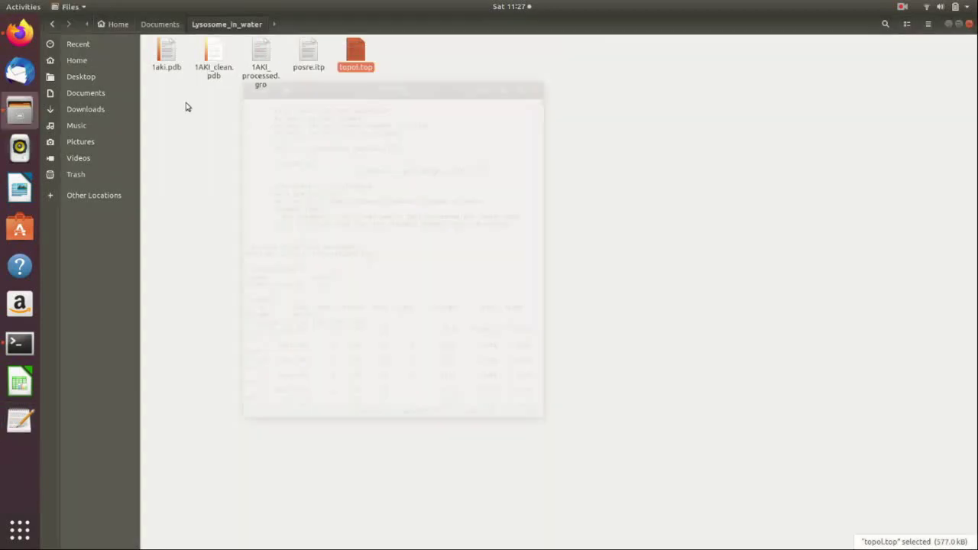
- In the terminal, define the simulation box by running gmx editconf -f 1AKI_processed.gro -o 1AKI_newbox.gro -c -d 1.0 -bt cubic
click(29, 343)
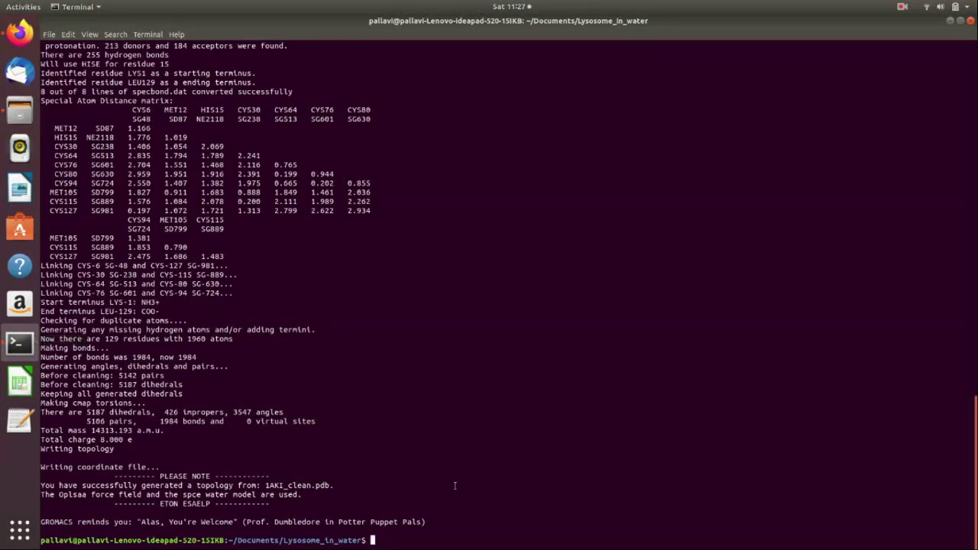
text(gm)
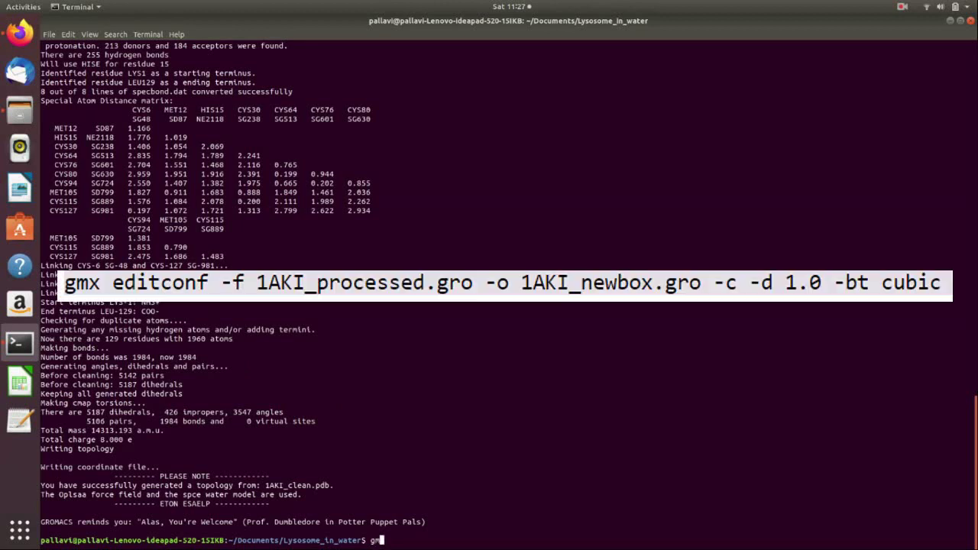
text(x editconf -f 1AKI_processe)
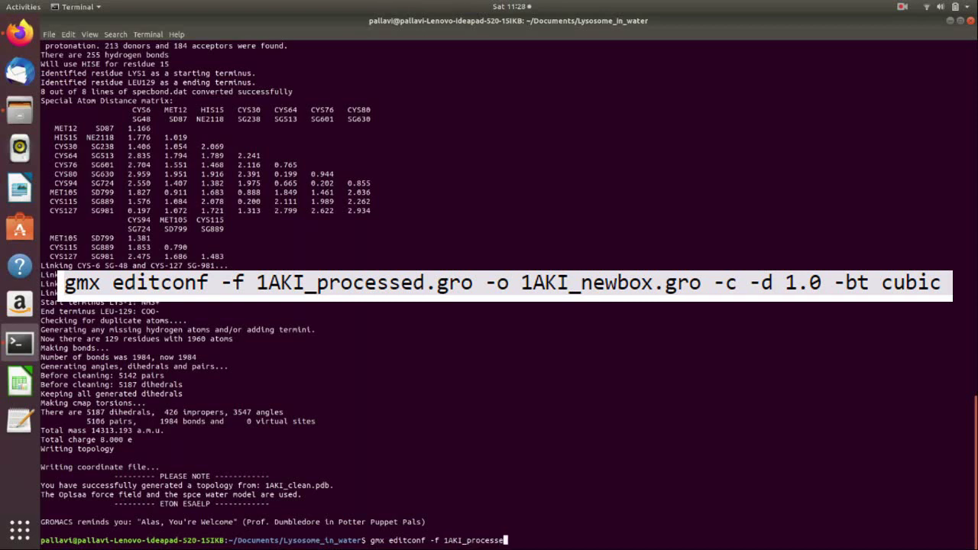
text(d.gro -o 1AKI_)
key(BackSpace)
text(_newbox.gro)
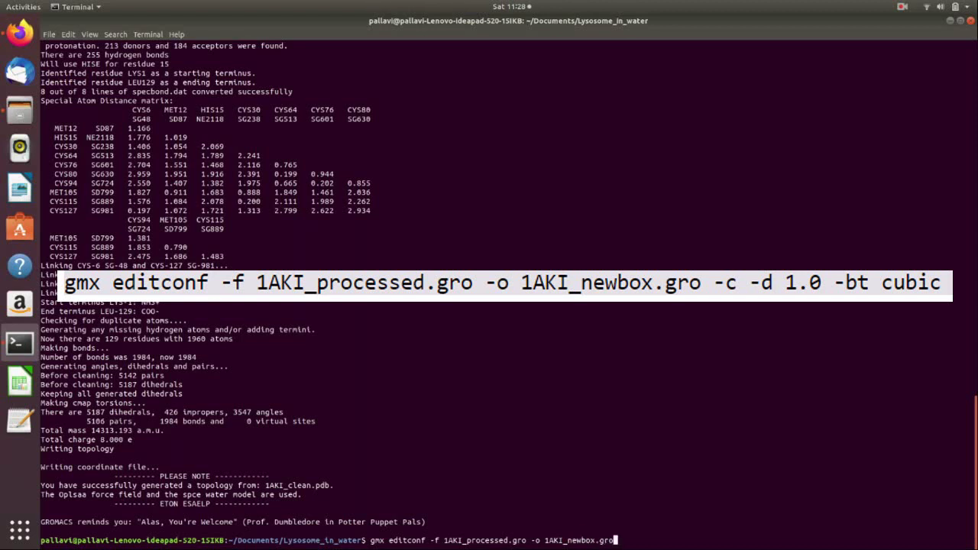
text( -c -d 1.0 -bt cubic)
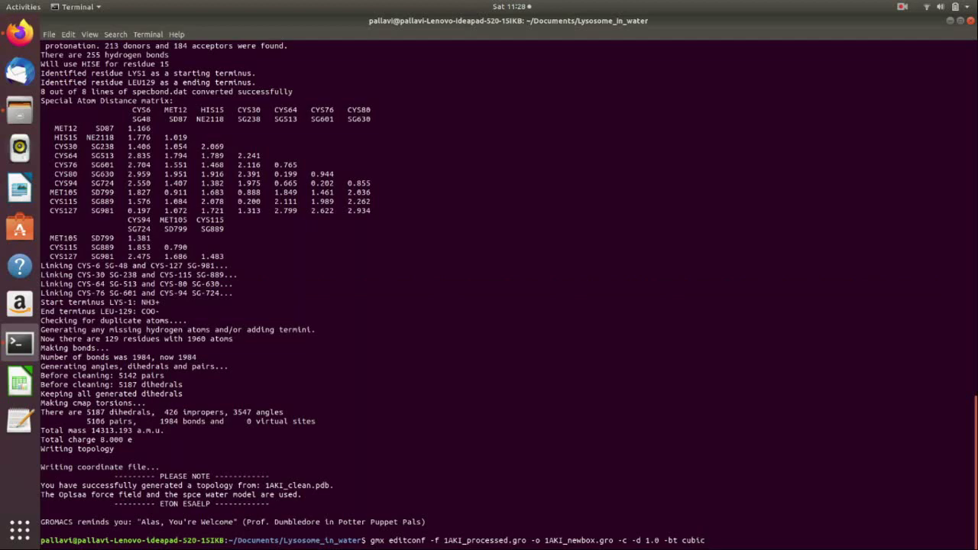
key(Return)
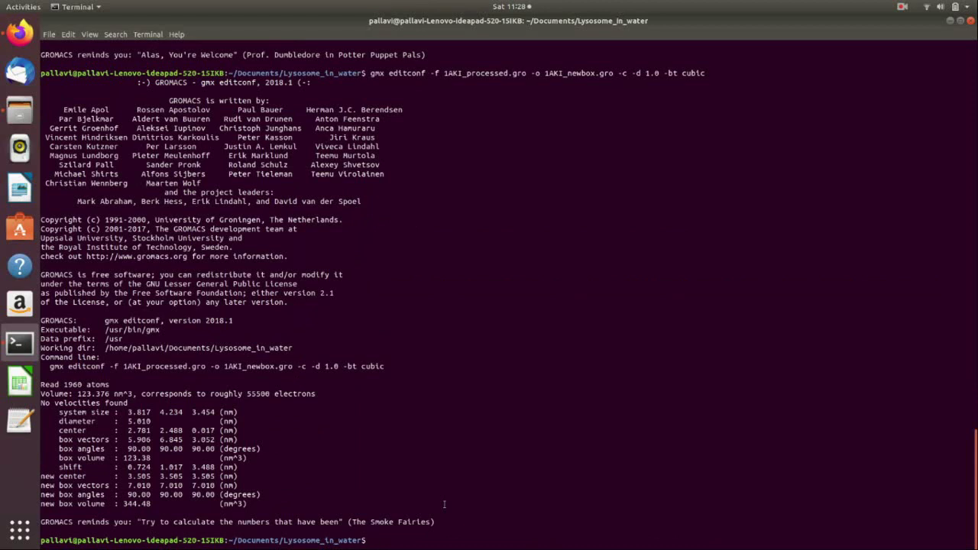
text(gmx solvate -cp 1AKI_n)
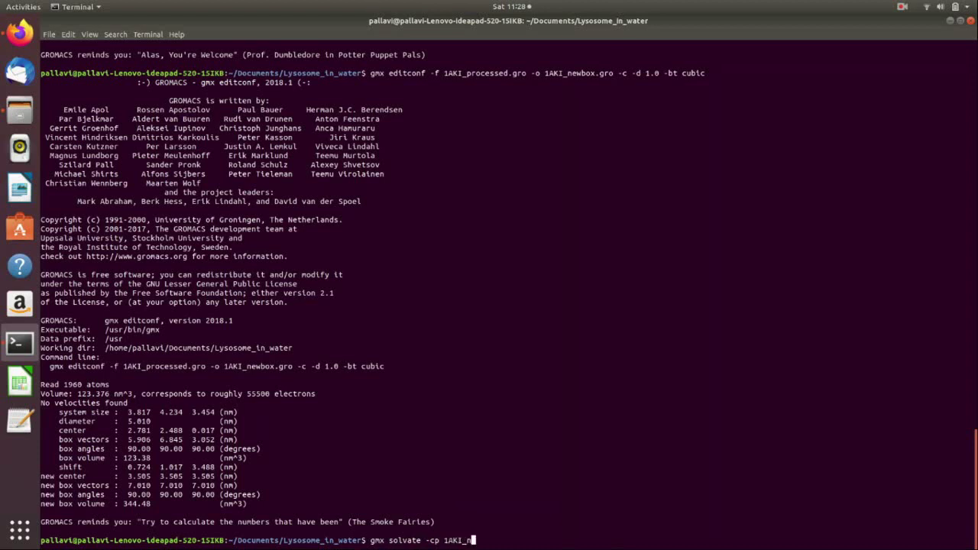
key(Tab)
text(-cs spc216)
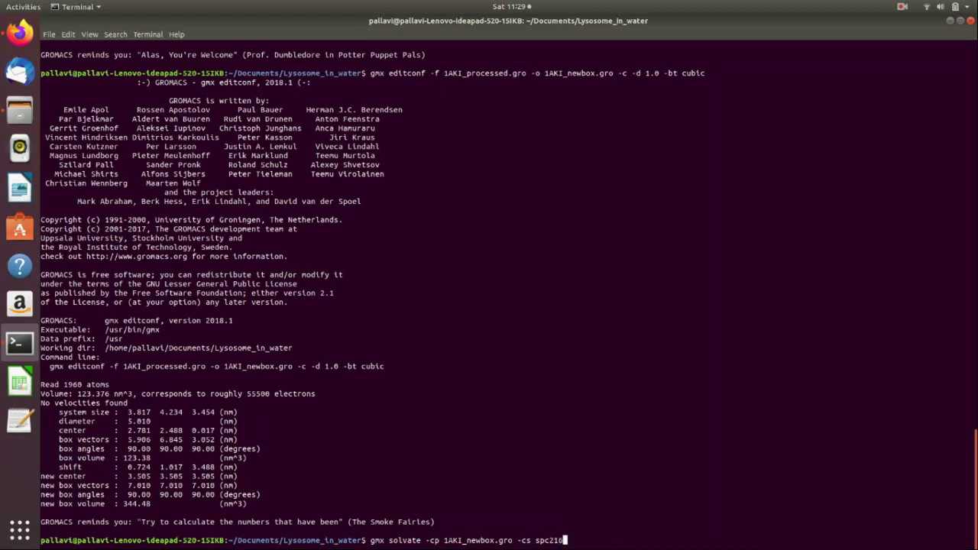
key(ctrl+u)
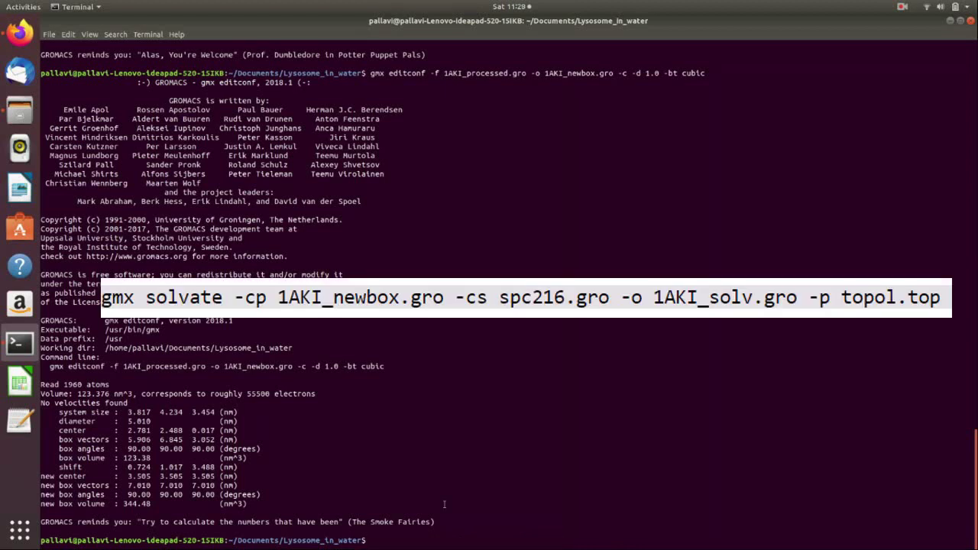
- Solvate the protein box by running gmx solvate -cp 1AKI_newbox.gro -cs spc216.gro -o 1AKI_solv.gro -p topol.top
text(gmx solvate -cp 1AKI_)
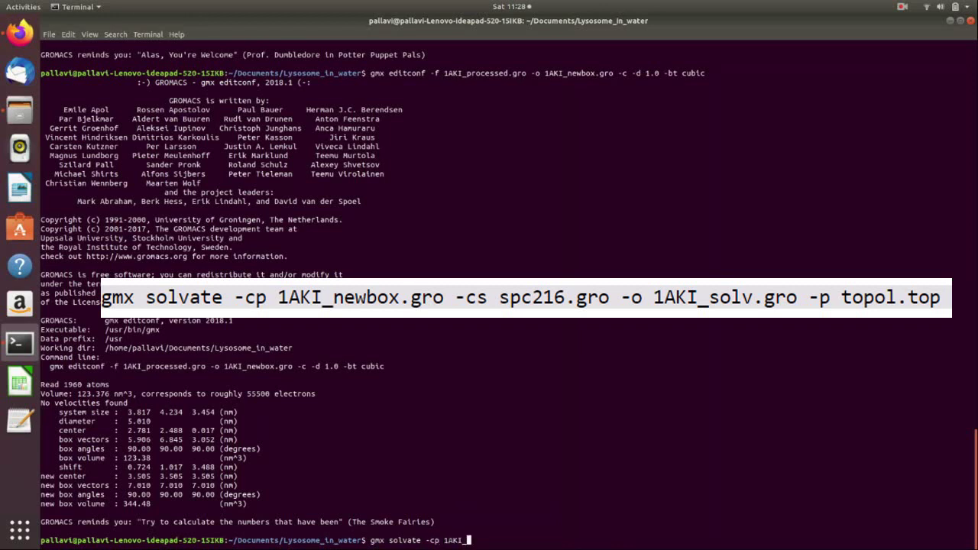
text(n)
key(Tab)
text(-cs spc216.gro)
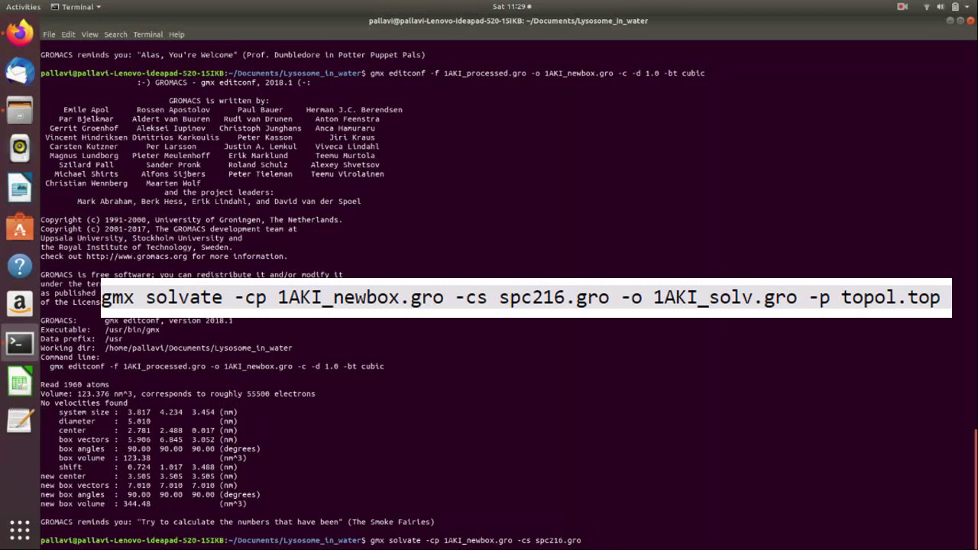
text( -o 1AKI_solv.gro )
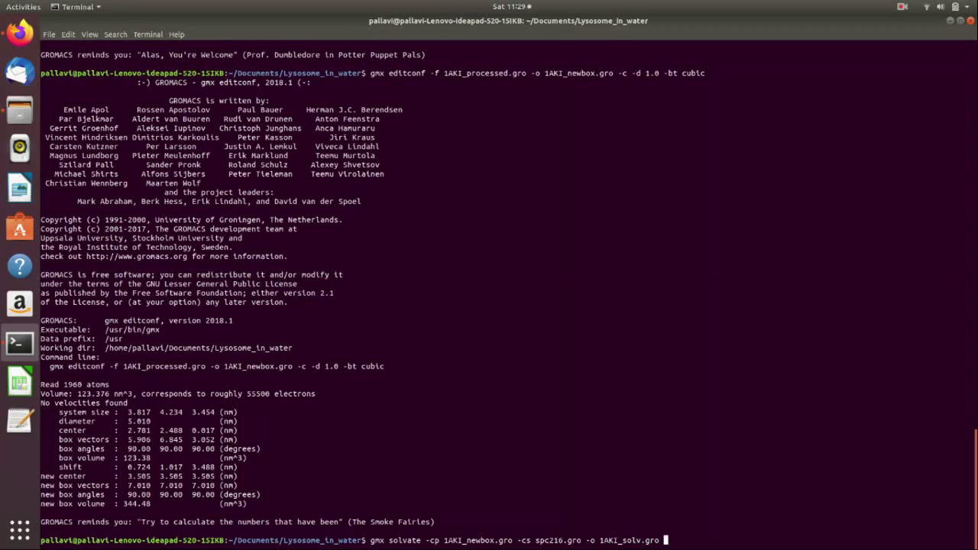
text(-p topol)
text(top)
key(Return)
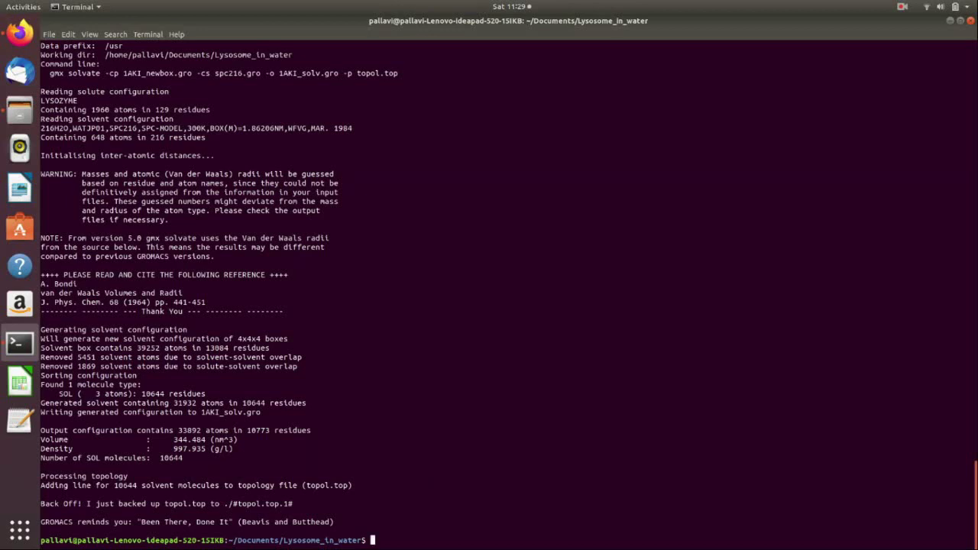
- Open topol.top from the Lysosome_in_water folder and go to the molecules section at the end of the file
click(20, 111)
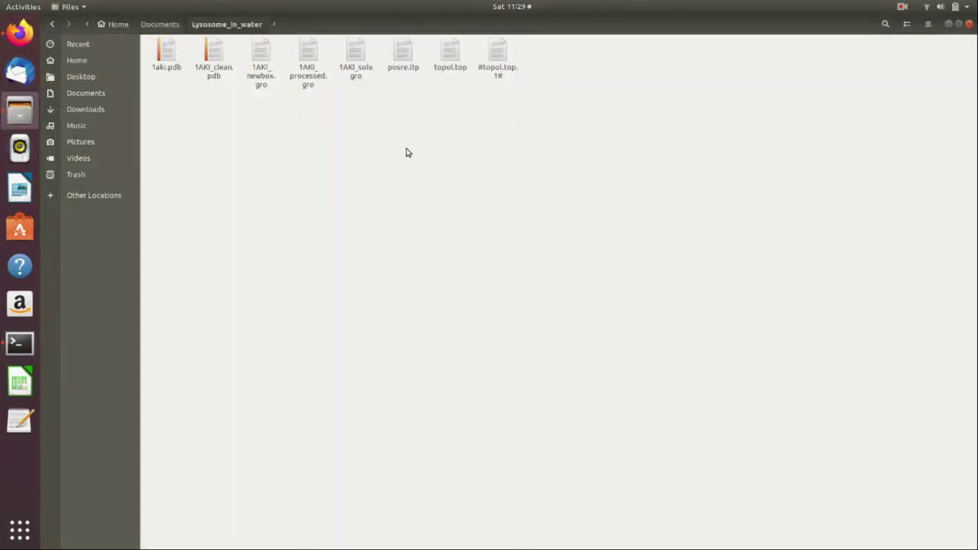
double_click(449, 55)
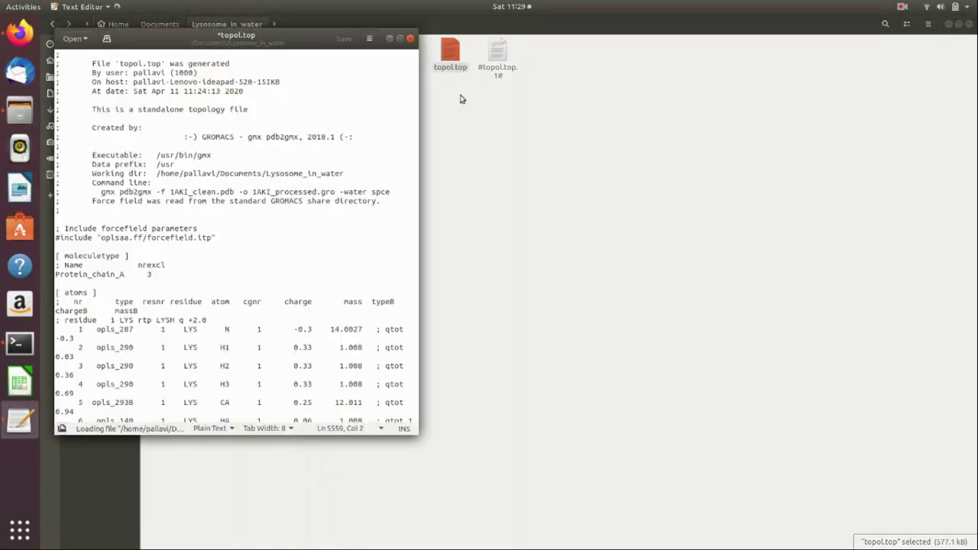
scroll(232, 325, down, 2)
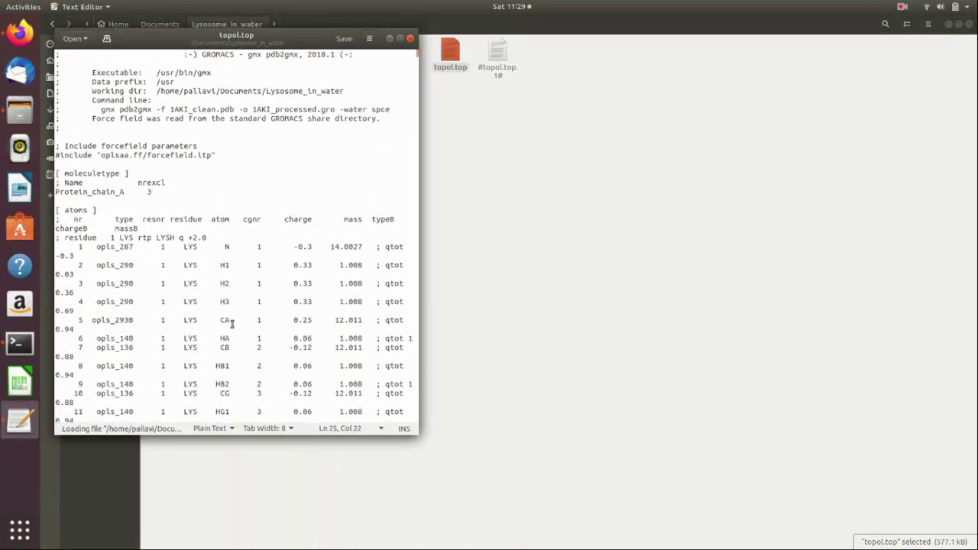
scroll(232, 324, up, 2)
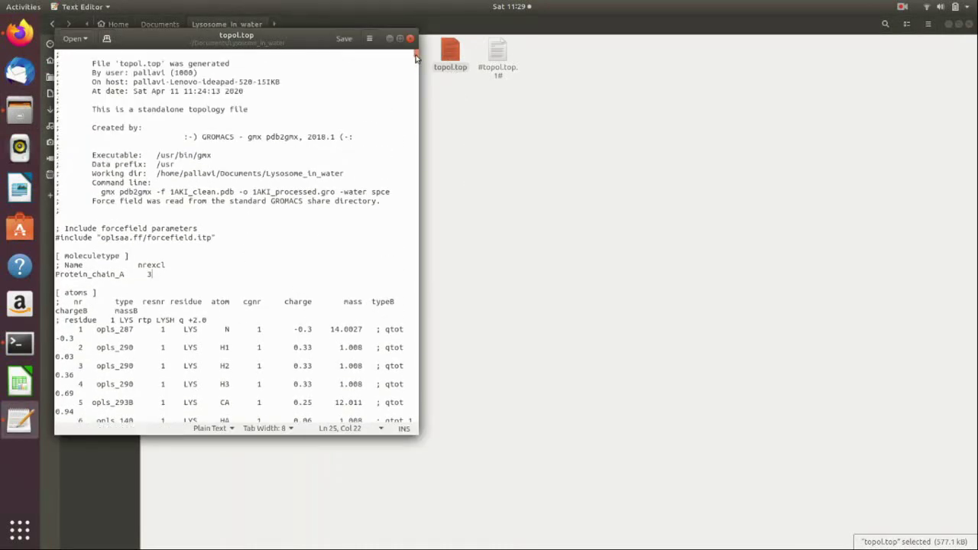
drag(417, 57, 397, 483)
- Highlight the SOL entry in the molecules section of topol.top, close the file and return to the terminal
click(159, 418)
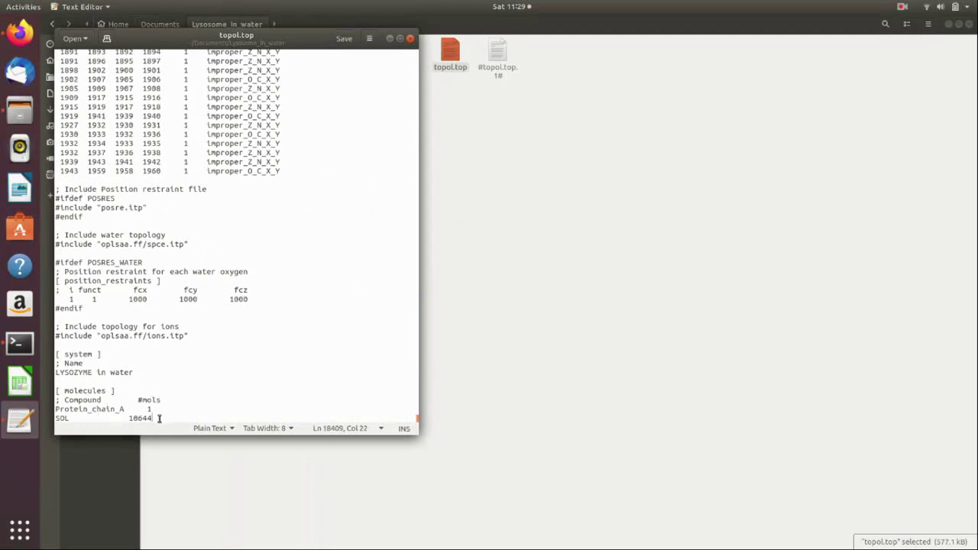
key(shift+Left)
key(shift+Left)
key(shift+Left)
key(shift+Left)
key(shift+Left)
key(shift+Left)
key(shift+Left)
key(shift+Left)
key(shift+Left)
key(shift+Left)
key(shift+Left)
key(shift+Left)
key(shift+Left)
key(shift+Left)
key(shift+Left)
key(shift+Left)
key(shift+Left)
key(shift+Left)
key(shift+Left)
key(shift+Left)
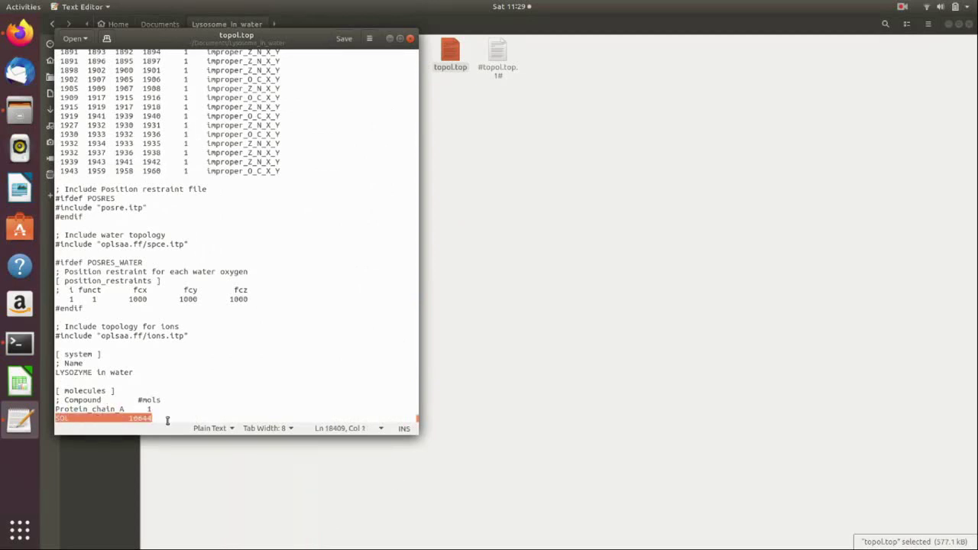
drag(160, 417, 53, 410)
click(199, 422)
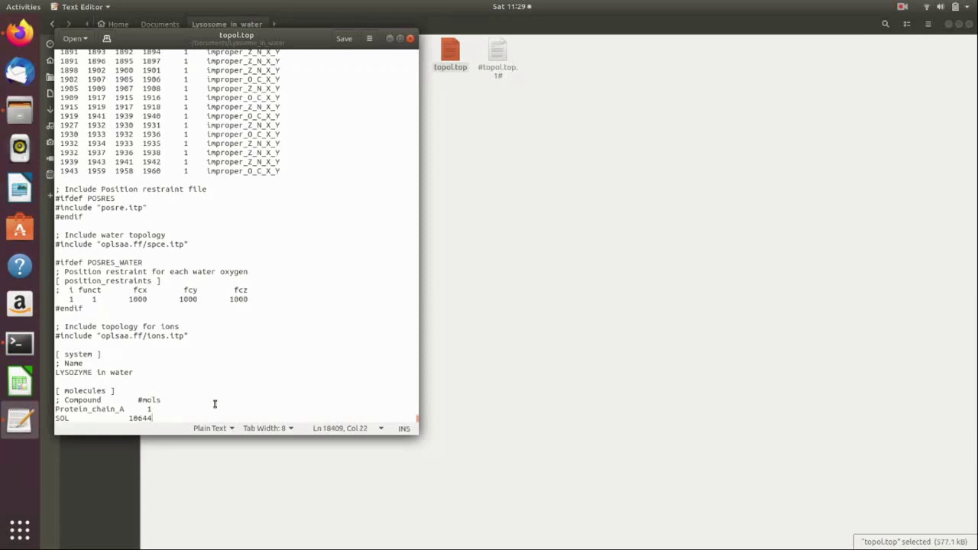
click(411, 40)
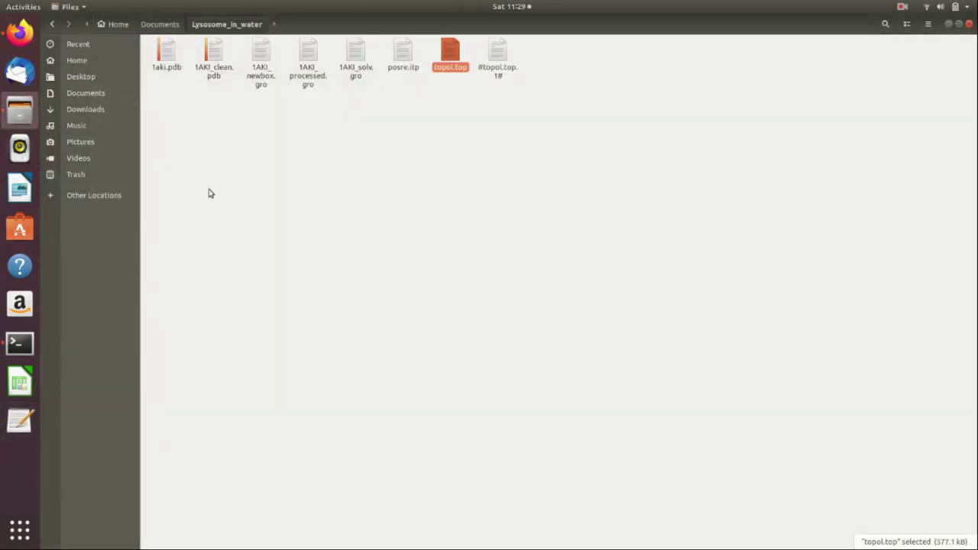
click(19, 345)
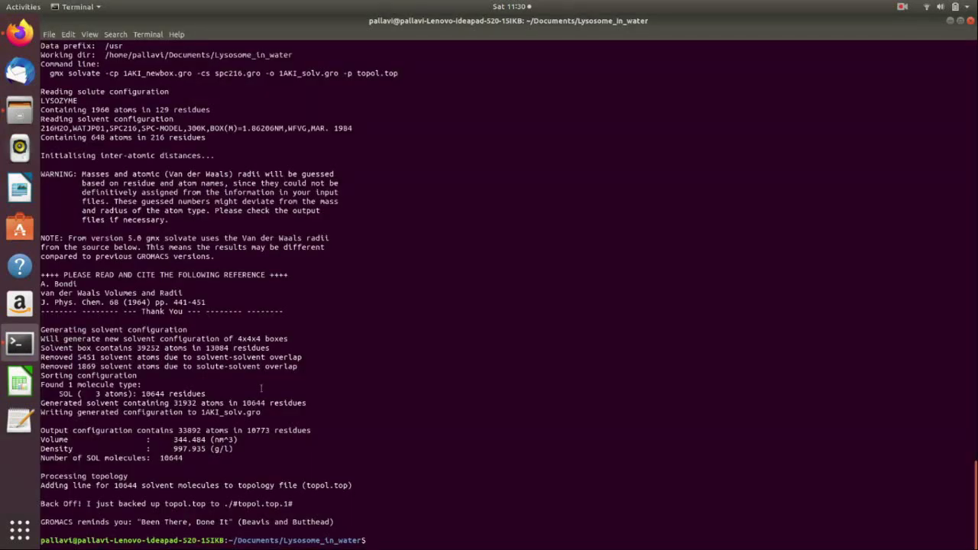
click(902, 6)
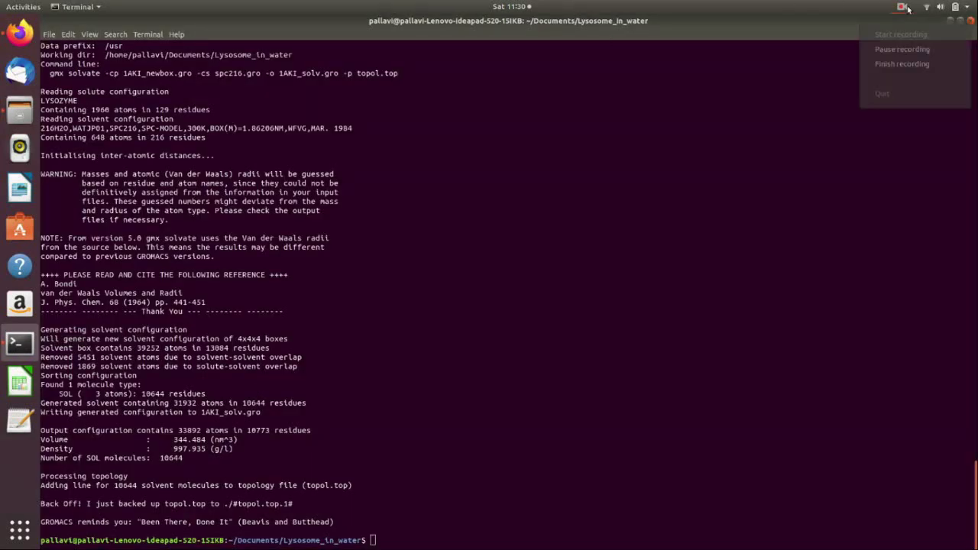
click(909, 50)
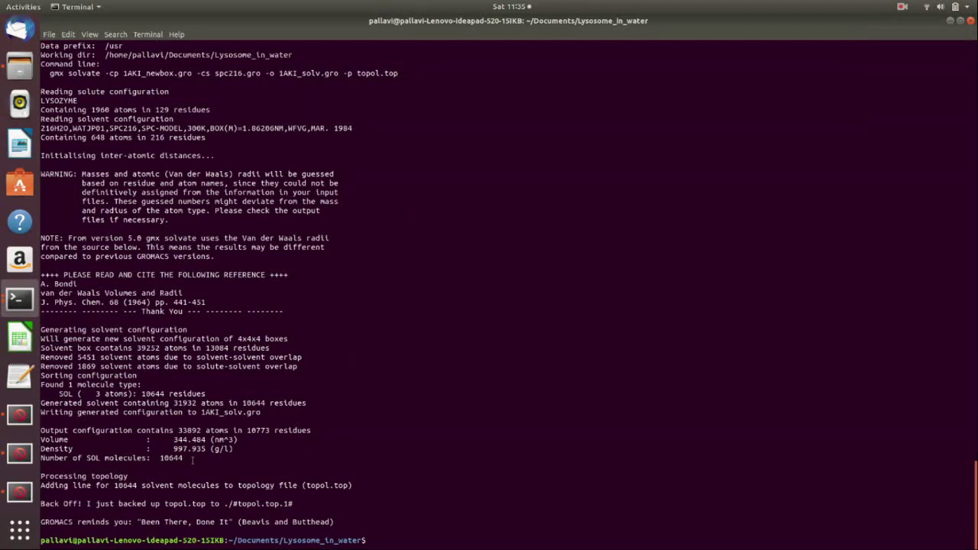
- Highlight the line giving the number of SOL molecules in the solvate output, and clear the selection
drag(192, 459, 39, 459)
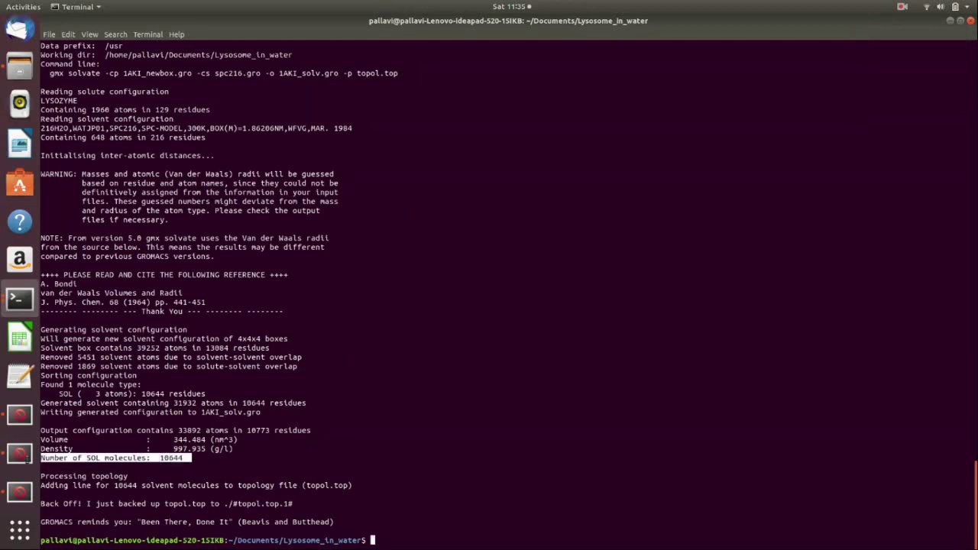
click(369, 481)
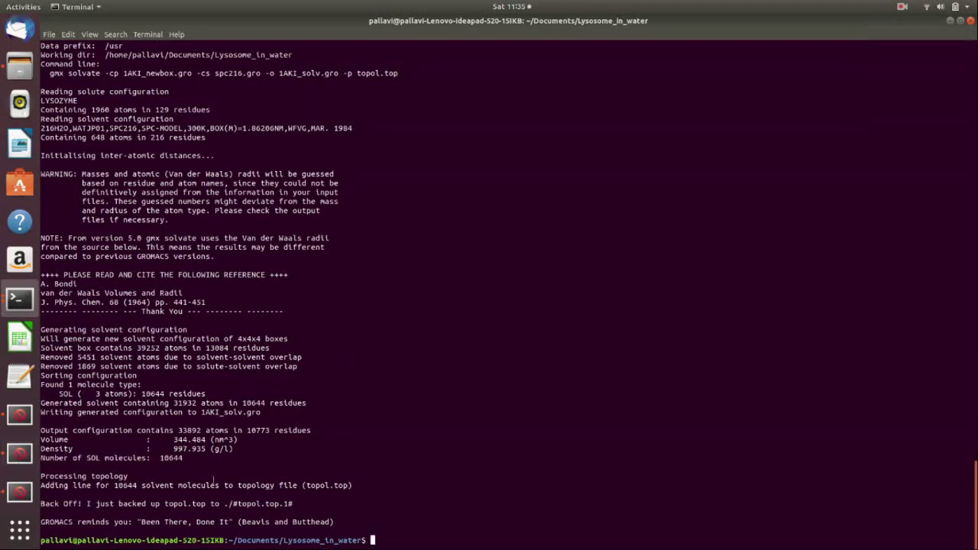
click(20, 300)
click(20, 300)
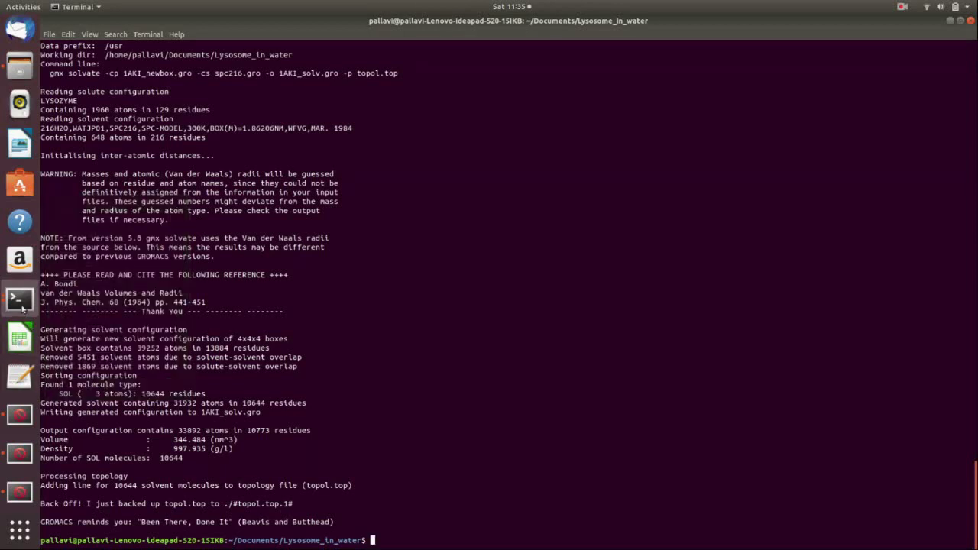
- Switch to the VMD windows and rotate the solvated 1AKI_solv.gro structure in the OpenGL display to inspect the water box
click(20, 491)
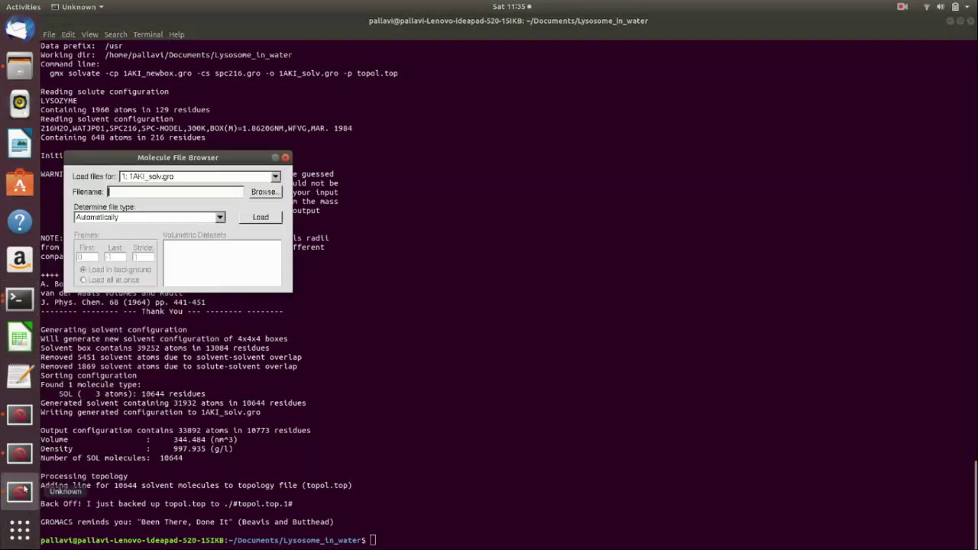
click(20, 457)
click(21, 416)
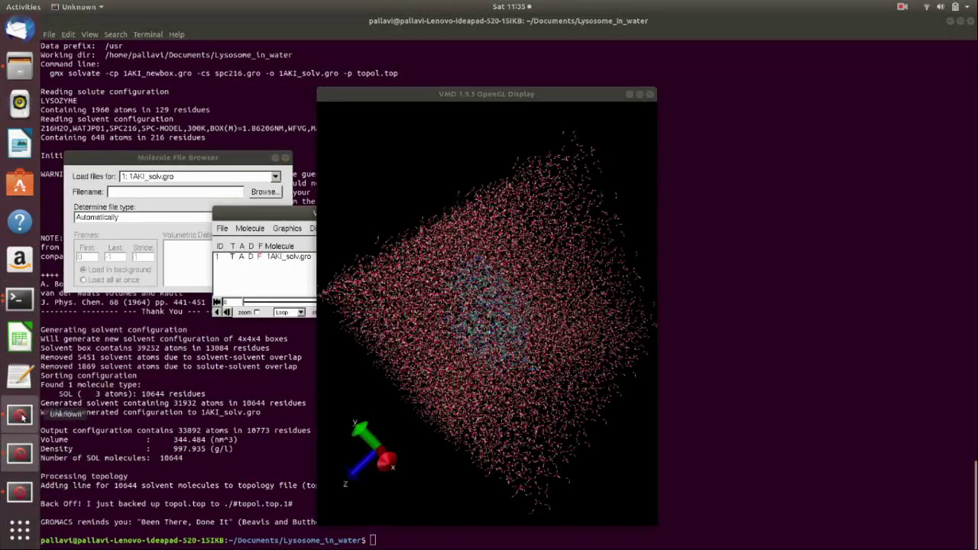
drag(510, 382, 493, 345)
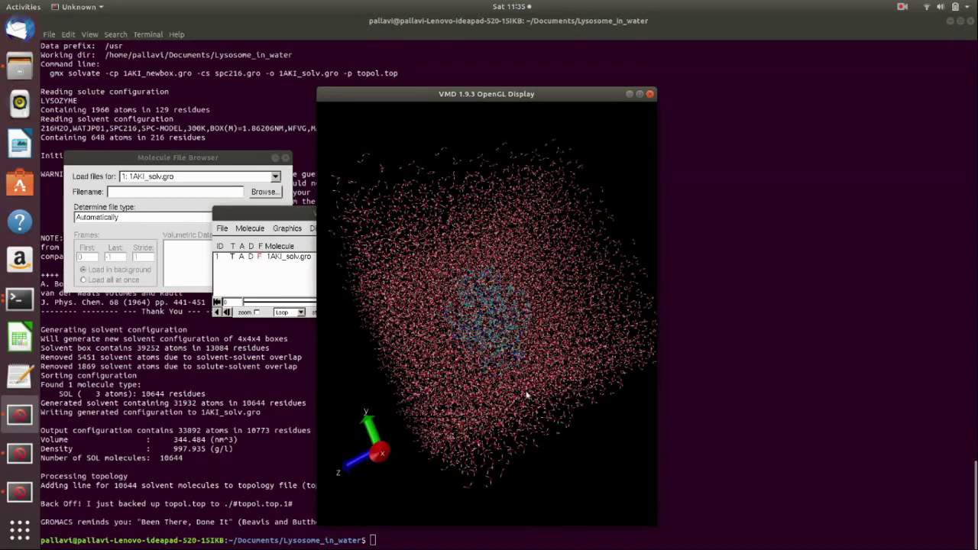
drag(529, 267, 475, 407)
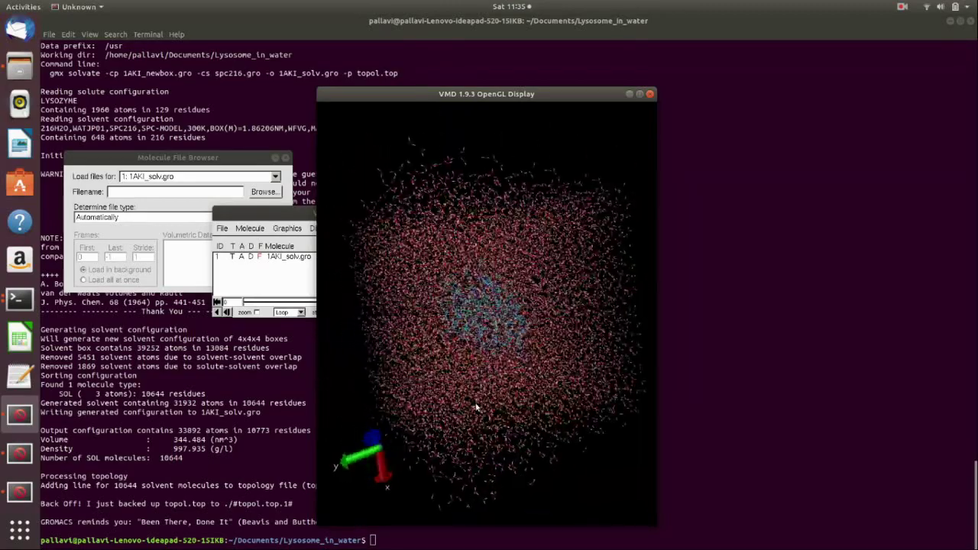
- Minimize the VMD OpenGL Display, VMD Main and Molecule File Browser windows to get back to the terminal
click(630, 94)
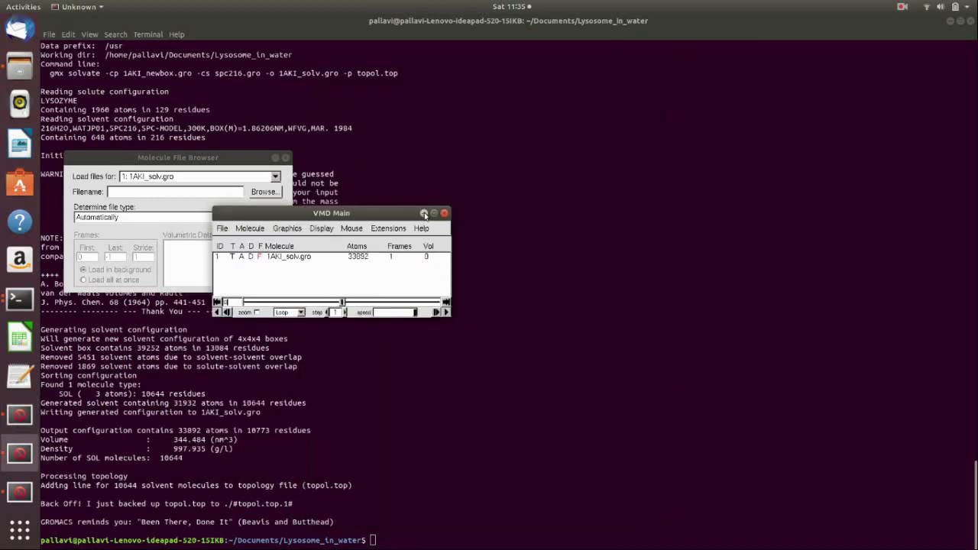
click(430, 216)
click(275, 158)
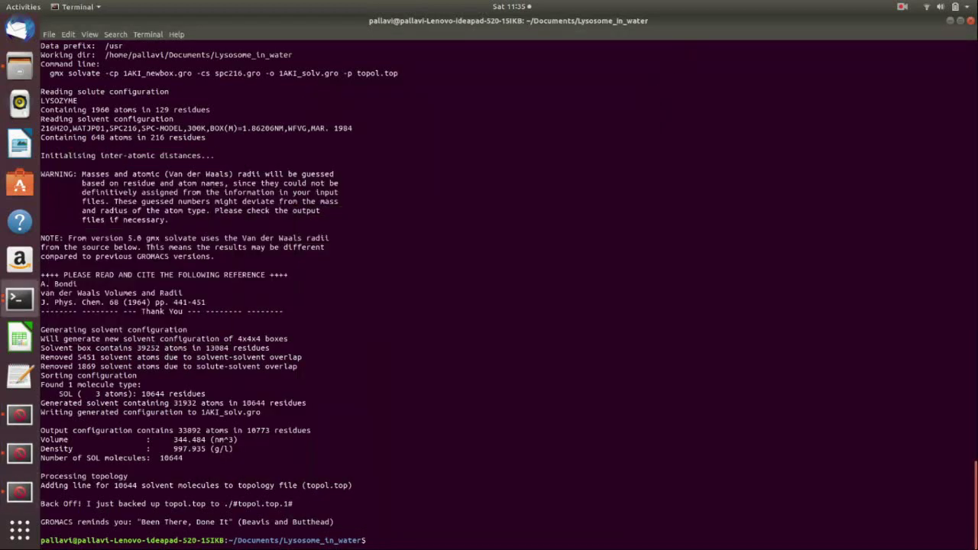